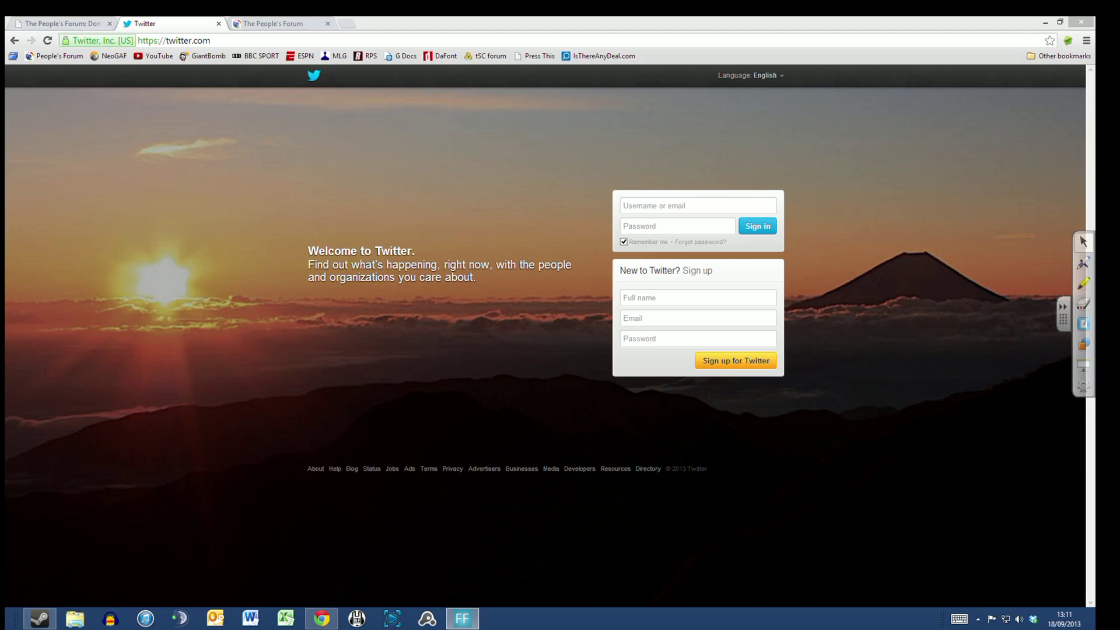
pyautogui.click(178, 45)
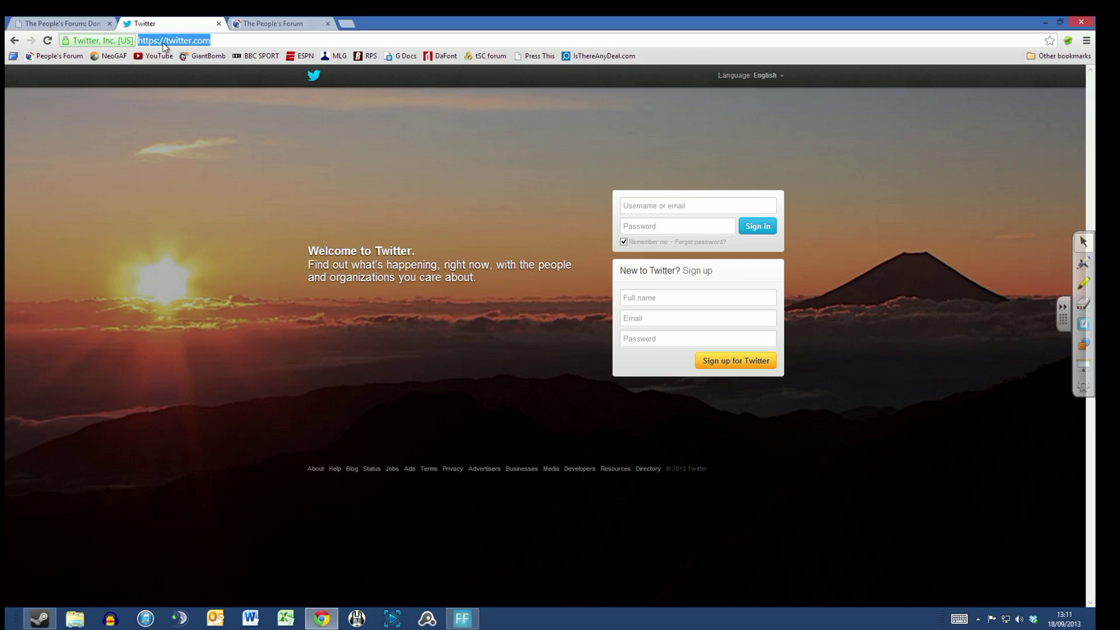
pyautogui.press('Return')
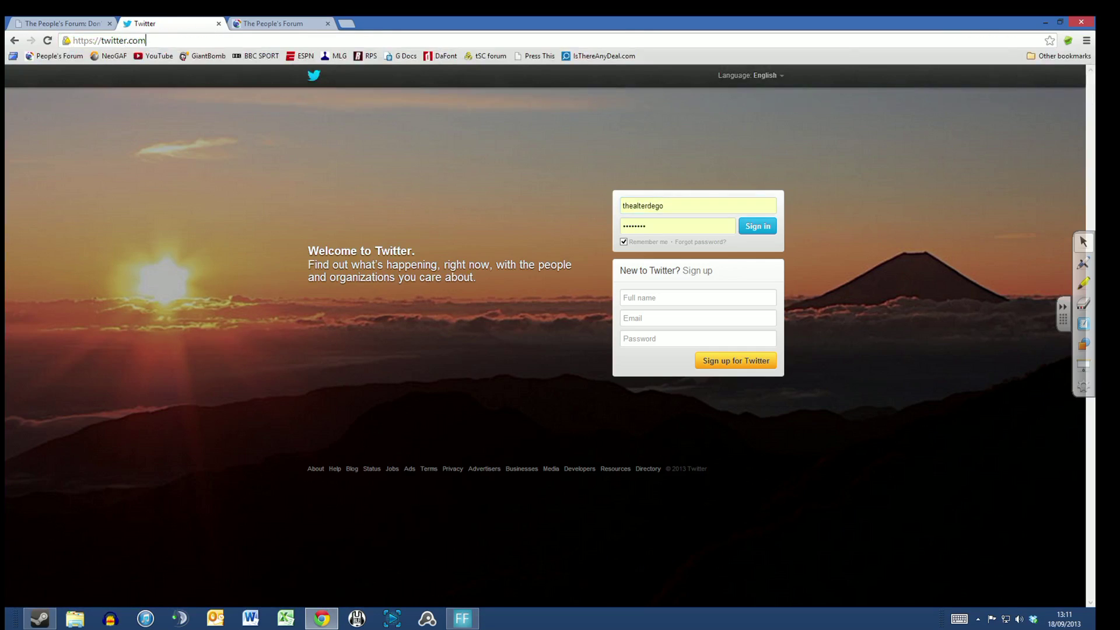
pyautogui.click(146, 40)
pyautogui.write('http')
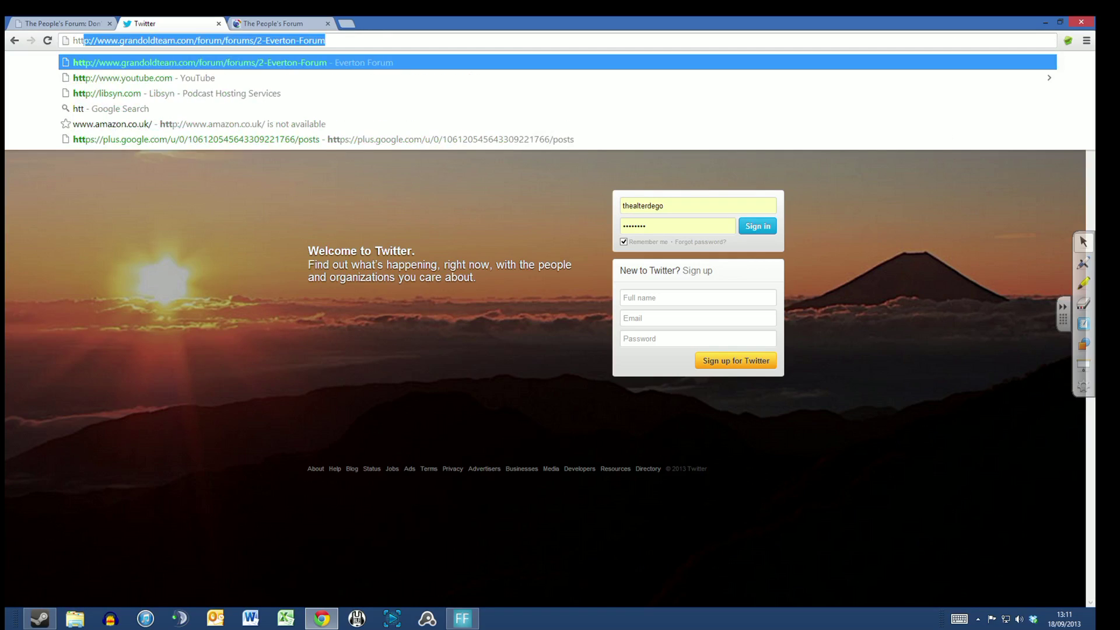
pyautogui.write(':..')
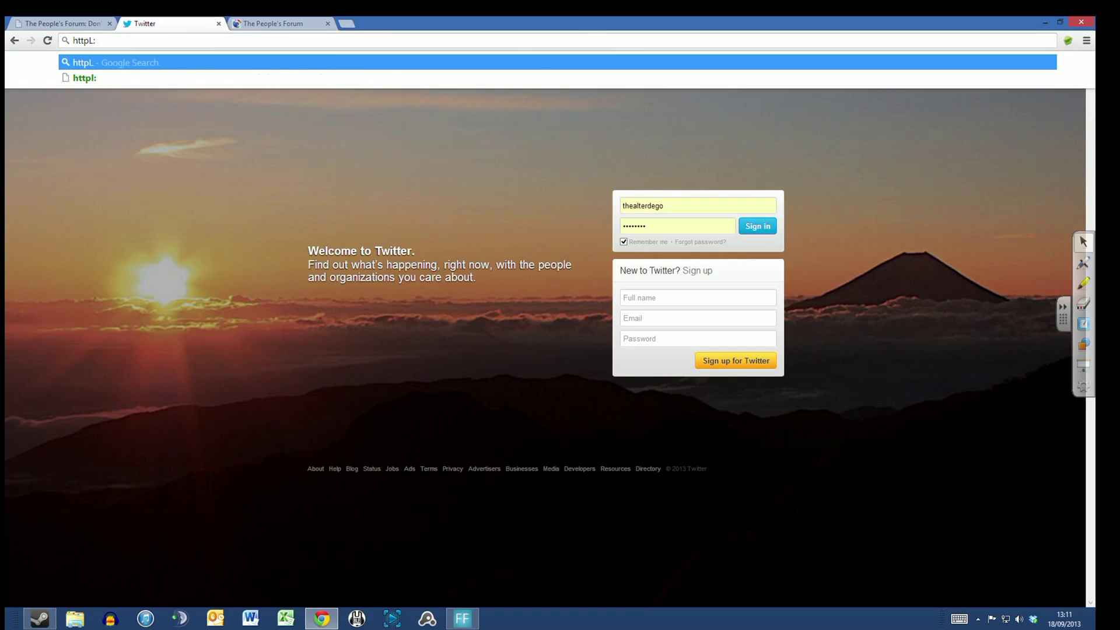
pyautogui.press('BackSpace')
pyautogui.press('BackSpace')
pyautogui.press('BackSpace')
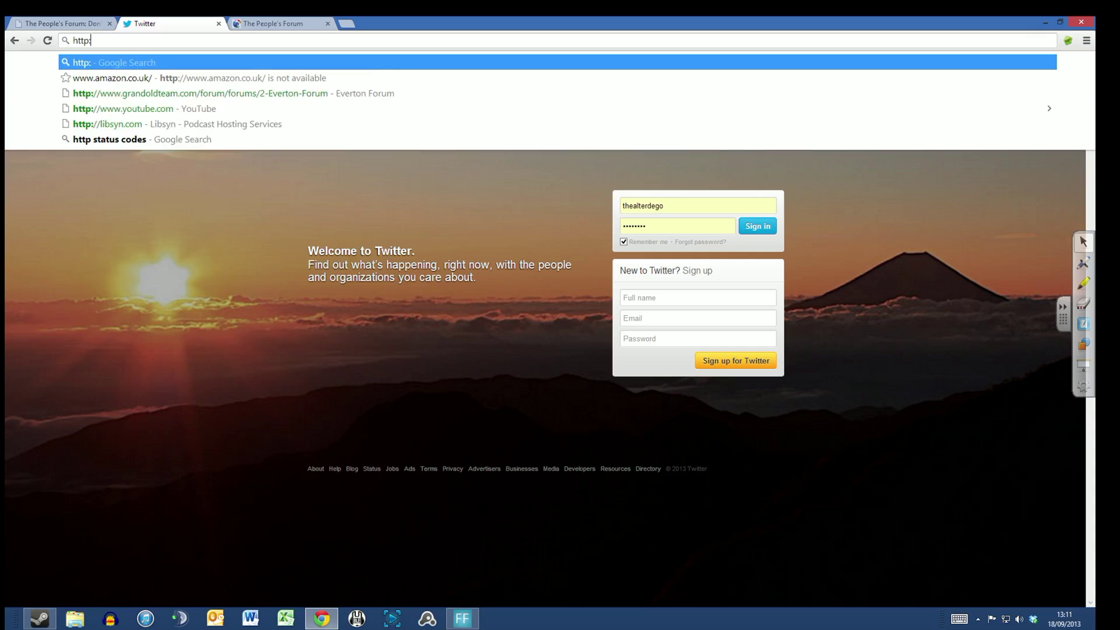
pyautogui.write('://www.')
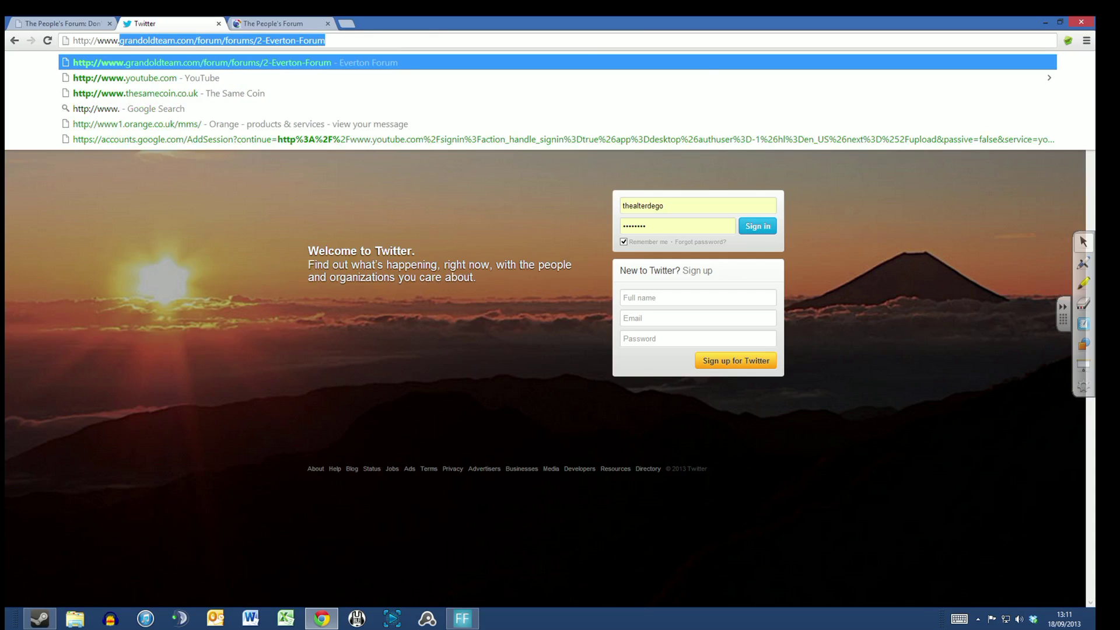
pyautogui.write('twitter,')
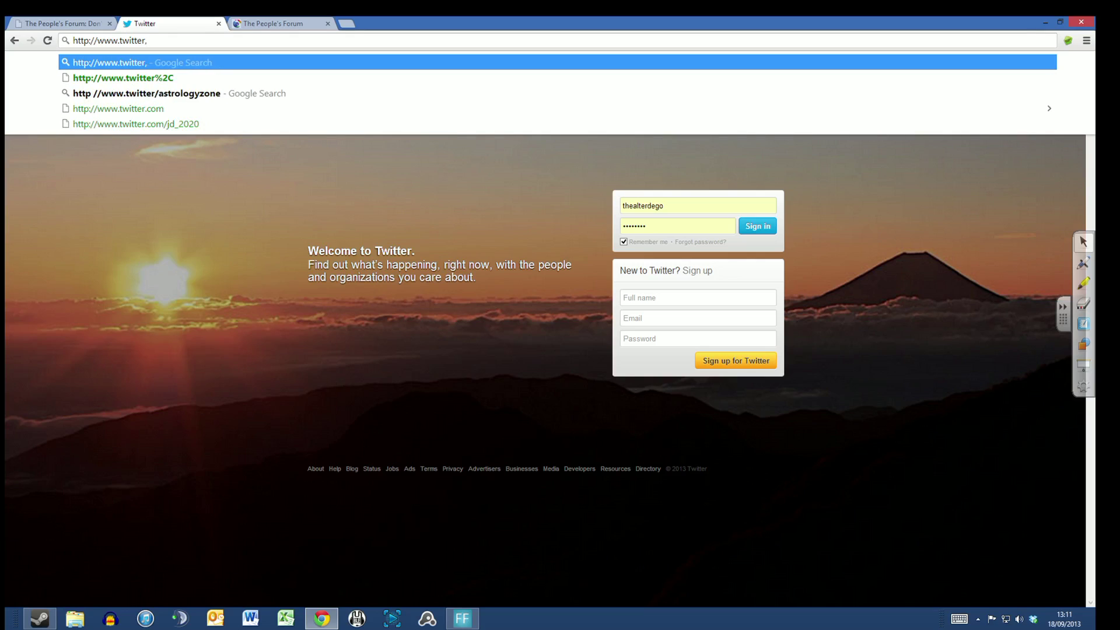
pyautogui.press('BackSpace')
pyautogui.write('.com')
pyautogui.press('Return')
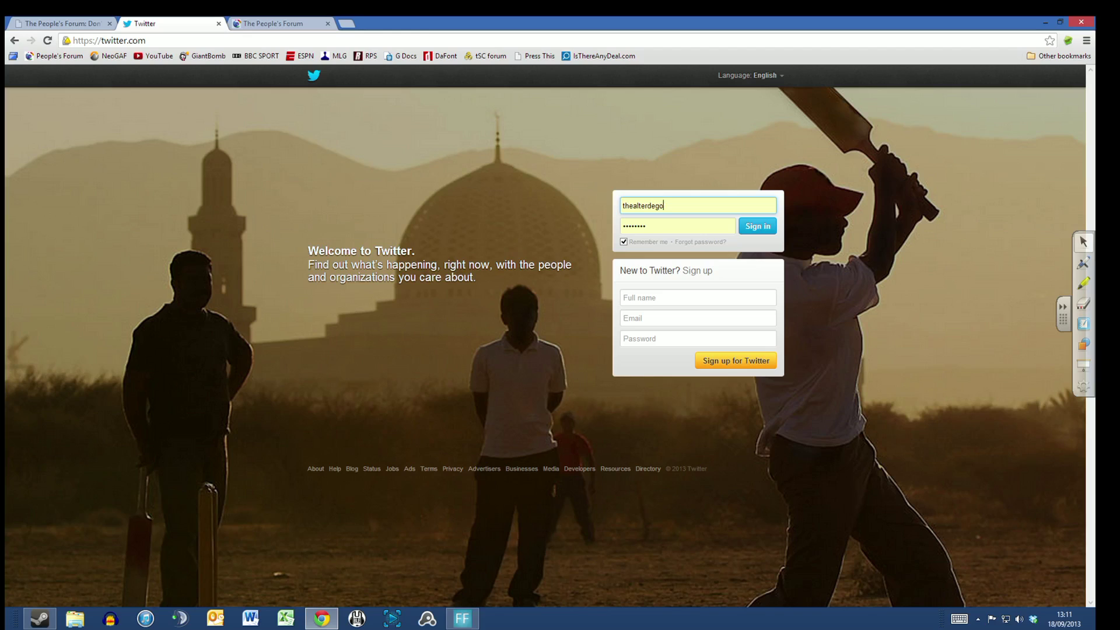
# Step: Erase the autofilled username in the sign-in box
pyautogui.press('BackSpace')
pyautogui.press('BackSpace')
pyautogui.press('BackSpace')
pyautogui.press('BackSpace')
pyautogui.press('BackSpace')
pyautogui.press('BackSpace')
pyautogui.press('BackSpace')
pyautogui.press('BackSpace')
pyautogui.press('BackSpace')
pyautogui.press('BackSpace')
pyautogui.press('BackSpace')
pyautogui.press('BackSpace')
pyautogui.press('Tab')
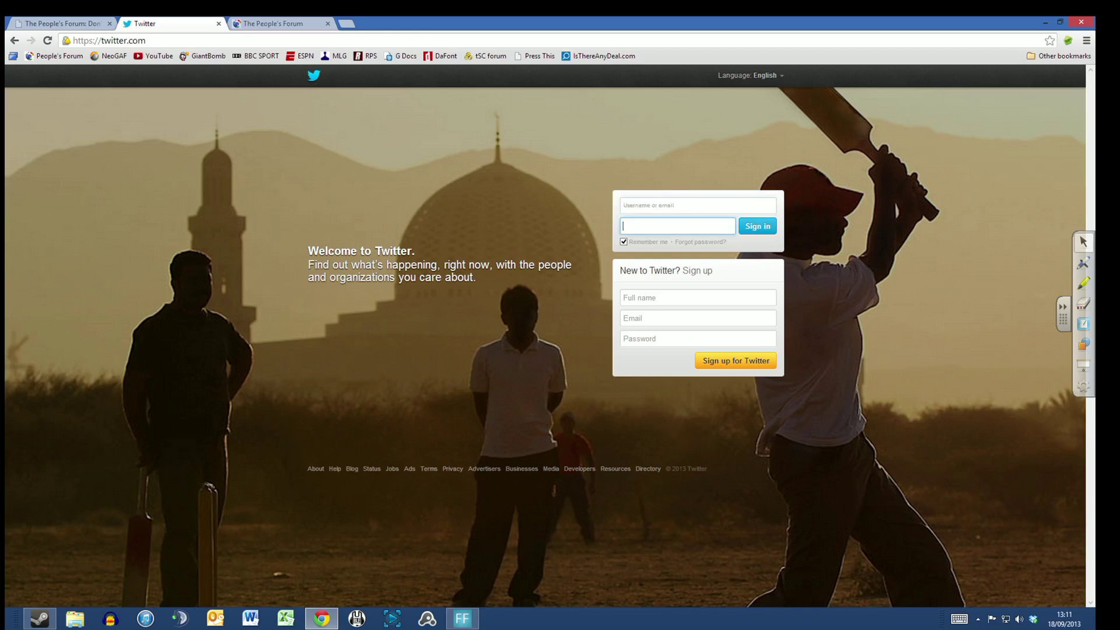
pyautogui.press('Tab')
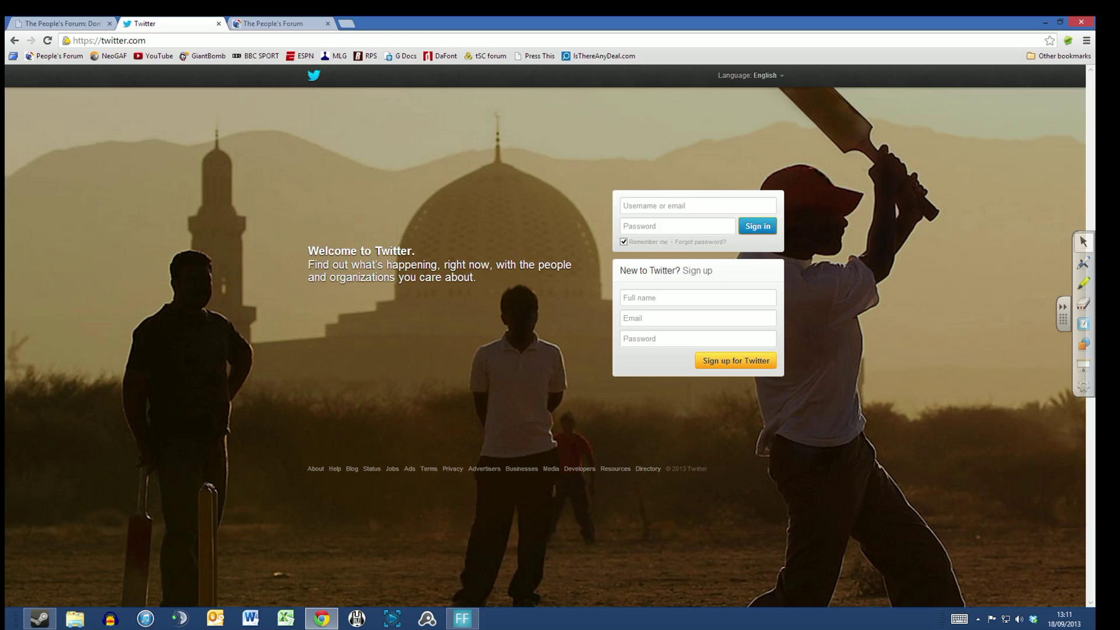
# Step: Switch the page's display language to English UK
pyautogui.click(757, 78)
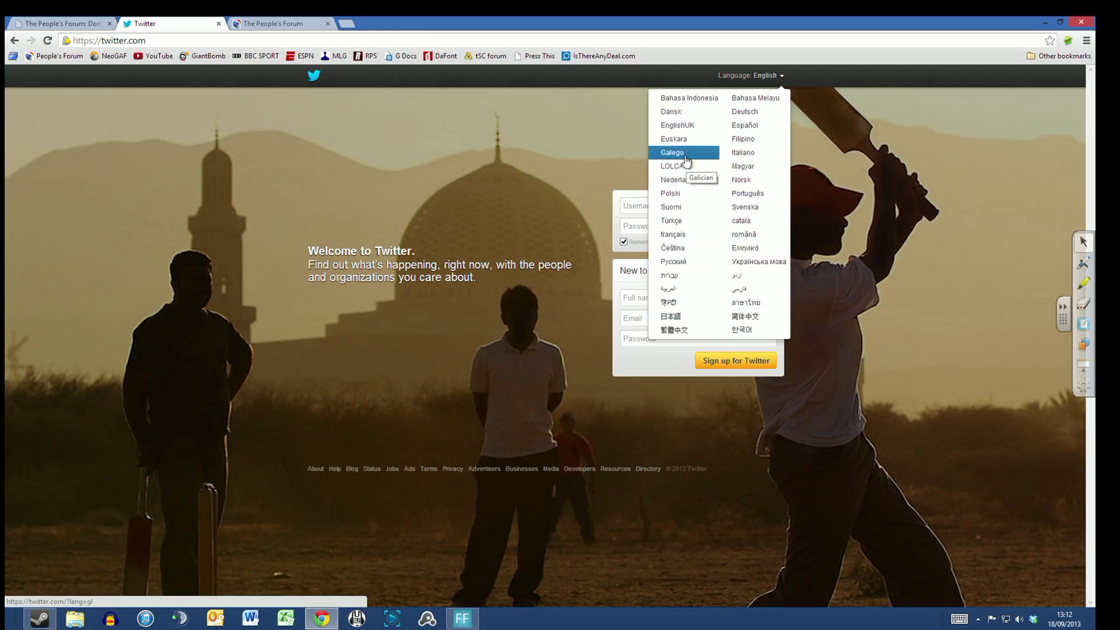
pyautogui.click(708, 124)
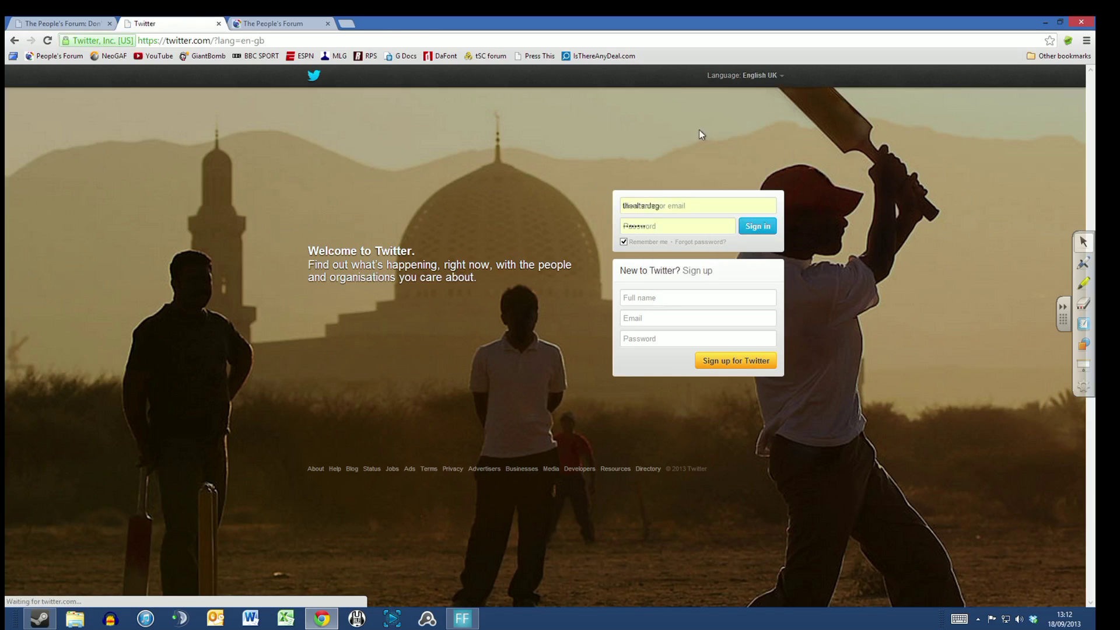
pyautogui.press('F12')
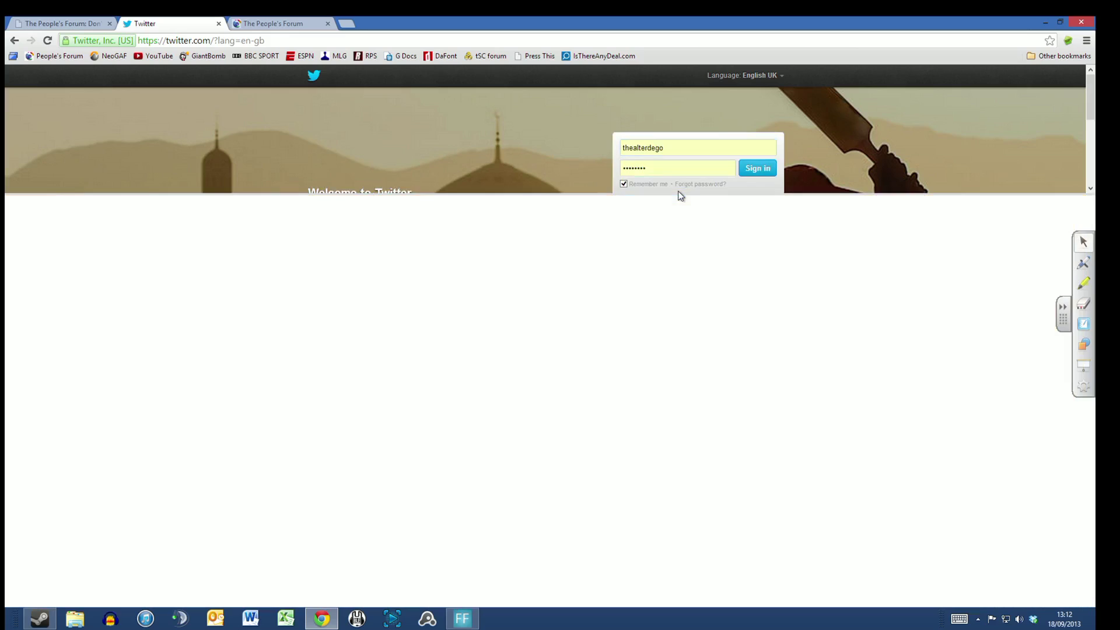
pyautogui.press('F12')
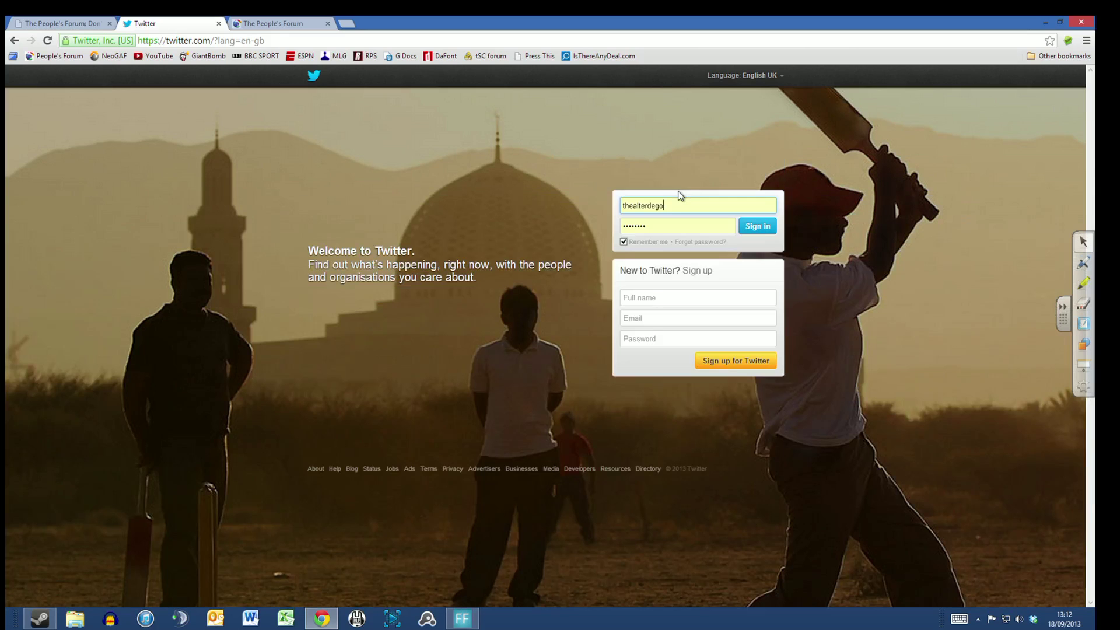
# Step: Select and delete the re-filled username so the sign-in fields are empty
pyautogui.moveTo(675, 205); pyautogui.dragTo(527, 223)
pyautogui.press('BackSpace')
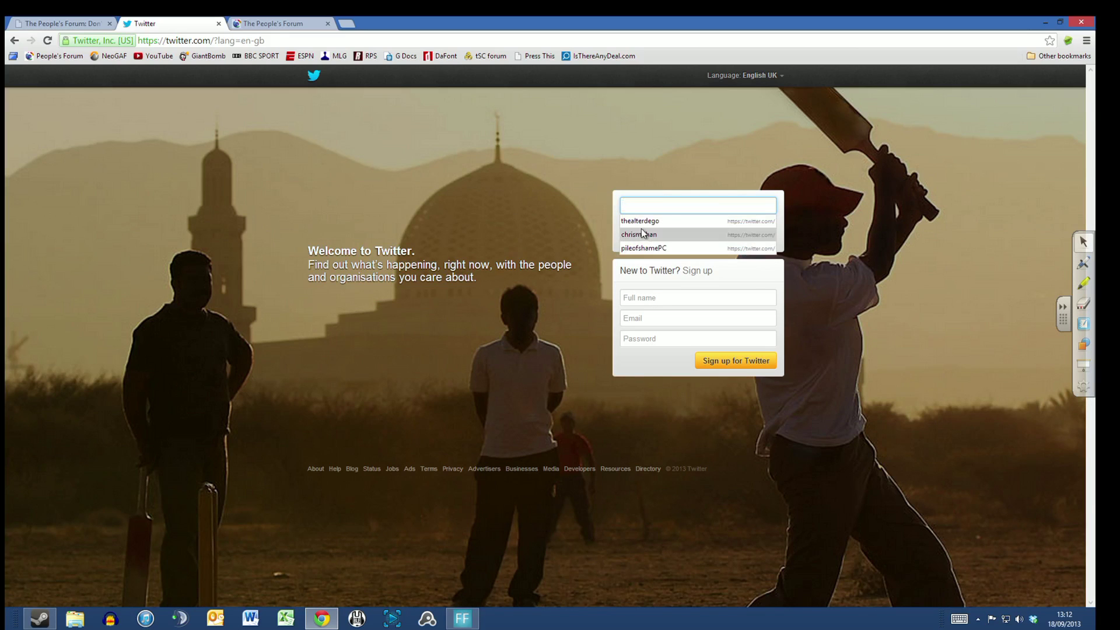
pyautogui.press('Tab')
pyautogui.press('Tab')
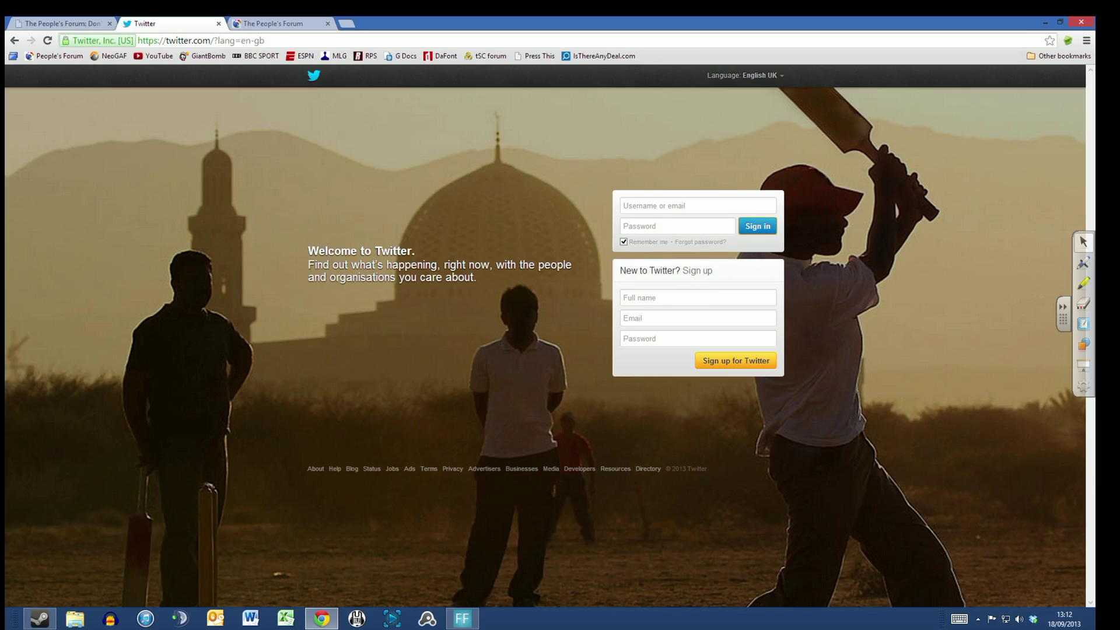
# Step: Enter a full name, e-mail address and password in the sign-up boxes, correcting the name, and submit
pyautogui.click(691, 296)
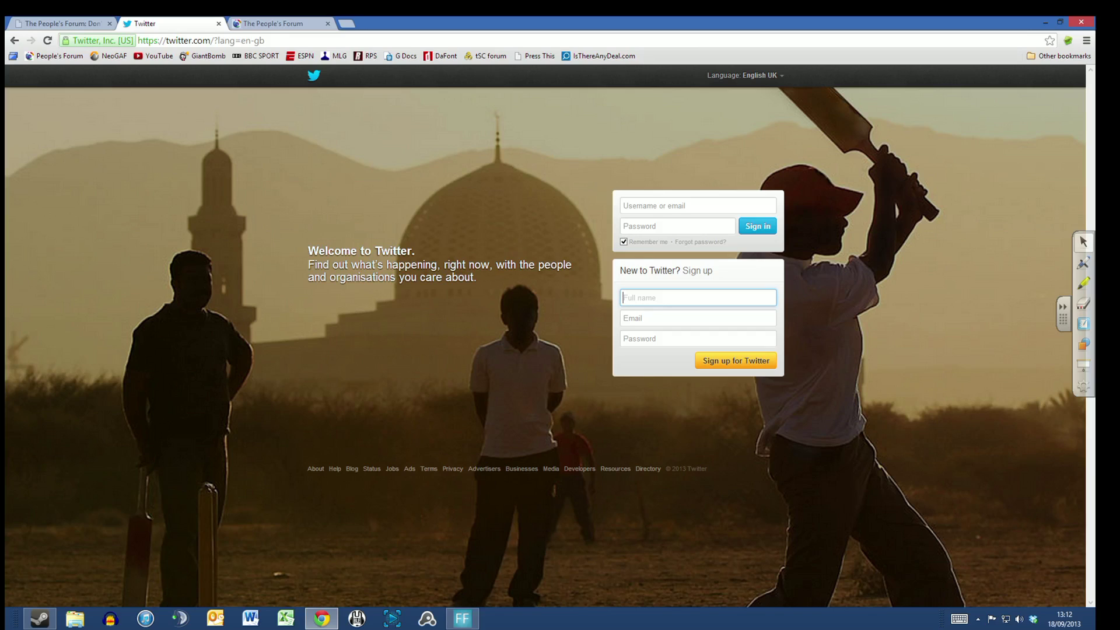
pyautogui.write('John Smith')
pyautogui.press('Tab')
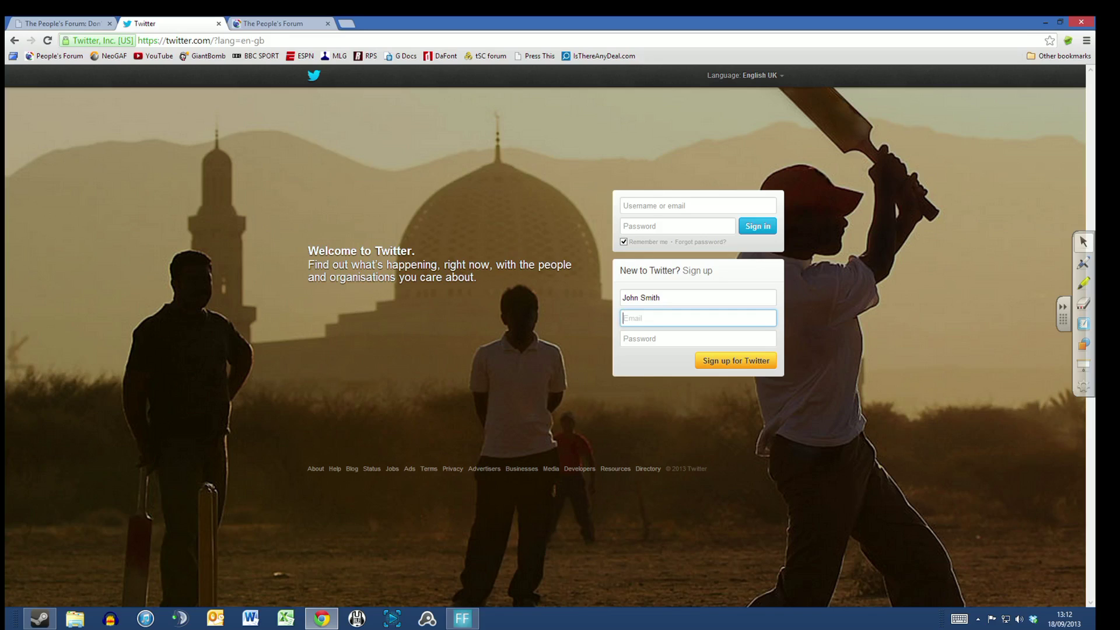
pyautogui.hotkey('shift', 'Tab')
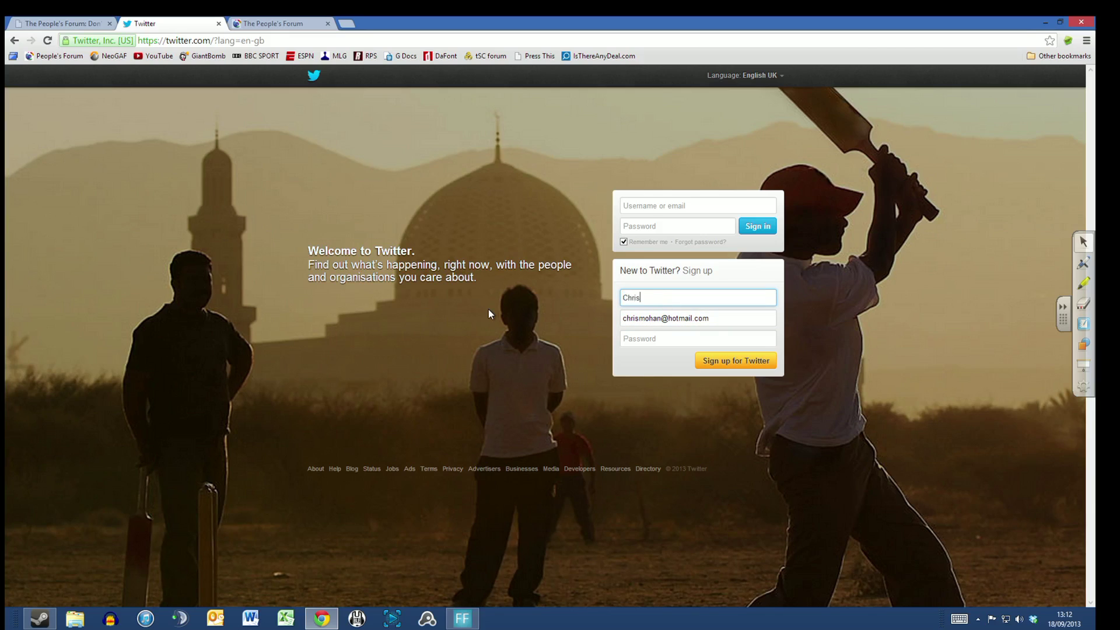
pyautogui.press('Tab')
pyautogui.press('Tab')
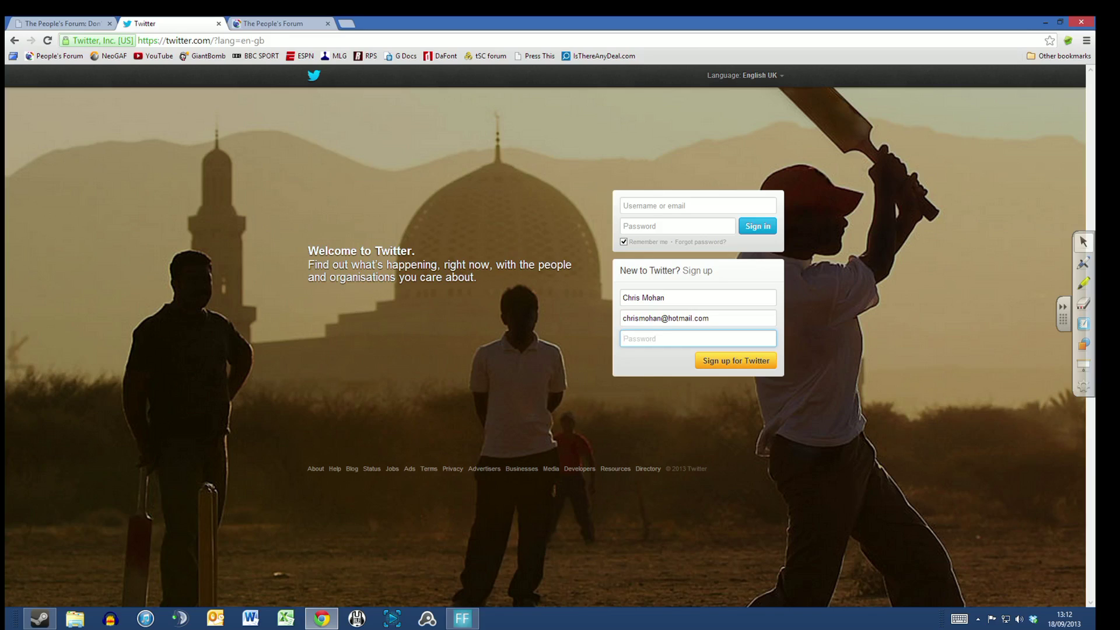
pyautogui.write('password12')
pyautogui.click(700, 358)
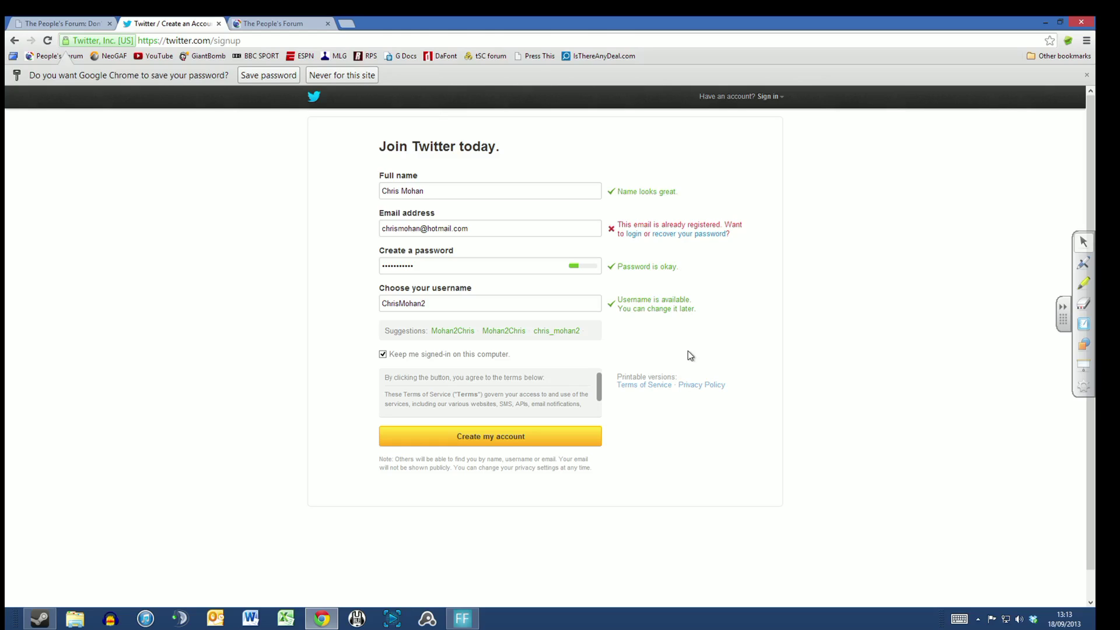
# Step: Select the flagged e-mail address, then select the suggested username to replace it
pyautogui.tripleClick(424, 229)
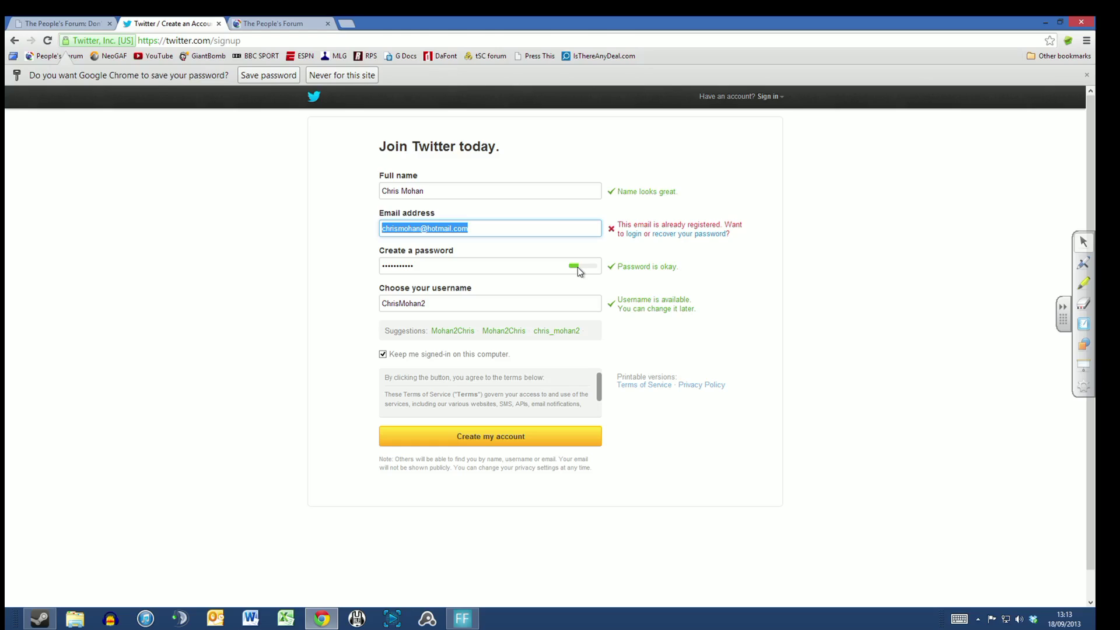
pyautogui.click(427, 304)
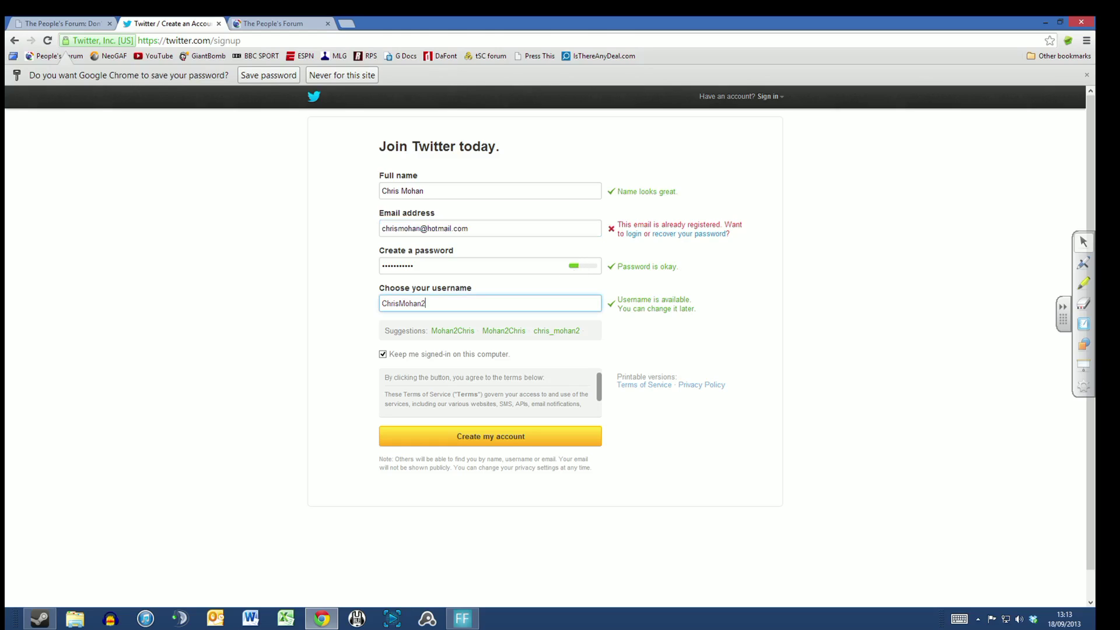
pyautogui.moveTo(426, 304); pyautogui.dragTo(375, 310)
# Step: Type a new username over the suggestion, fixing typos until it is reported available
pyautogui.write('bigchris')
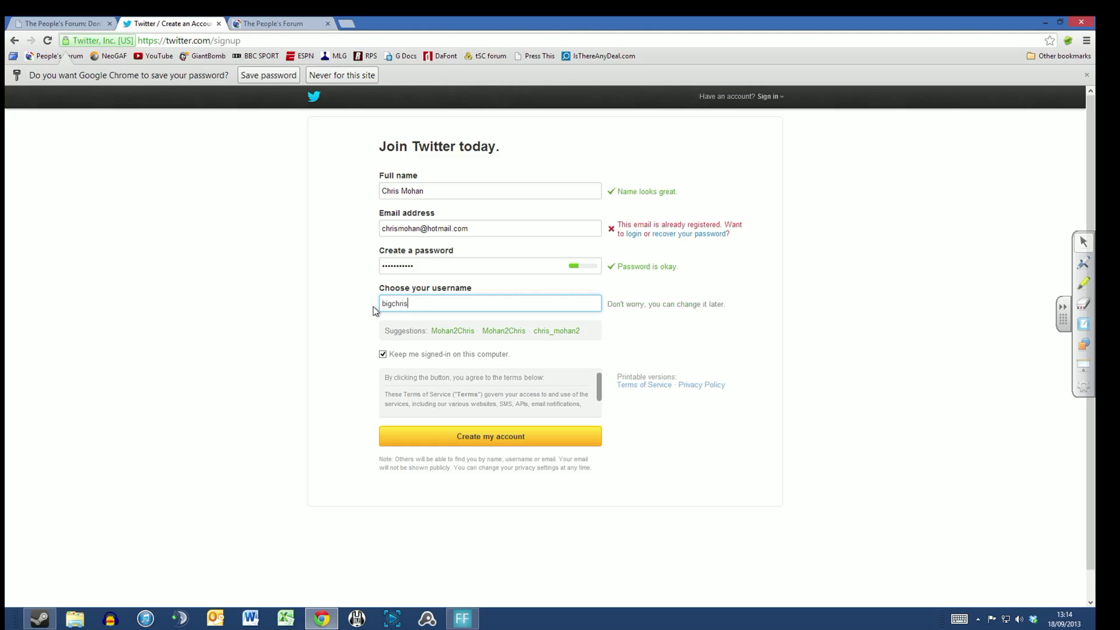
pyautogui.write('isthema')
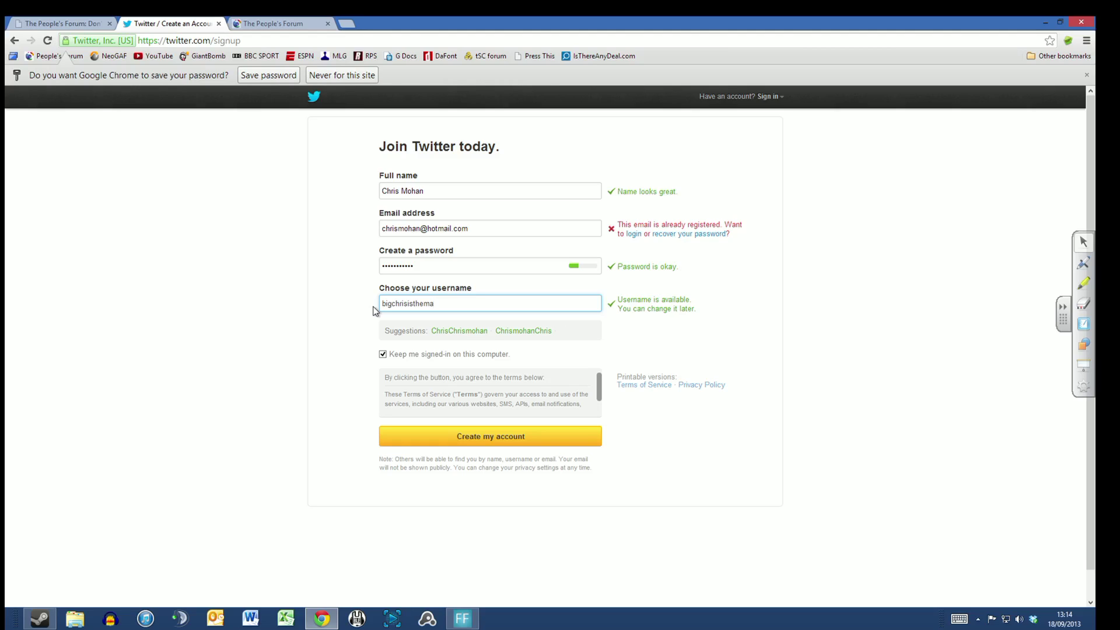
pyautogui.press('BackSpace')
pyautogui.press('BackSpace')
pyautogui.press('BackSpace')
pyautogui.press('BackSpace')
pyautogui.press('BackSpace')
pyautogui.press('BackSpace')
pyautogui.press('BackSpace')
pyautogui.press('BackSpace')
pyautogui.press('BackSpace')
pyautogui.press('BackSpace')
pyautogui.press('BackSpace')
pyautogui.press('BackSpace')
pyautogui.press('BackSpace')
pyautogui.press('BackSpace')
pyautogui.press('BackSpace')
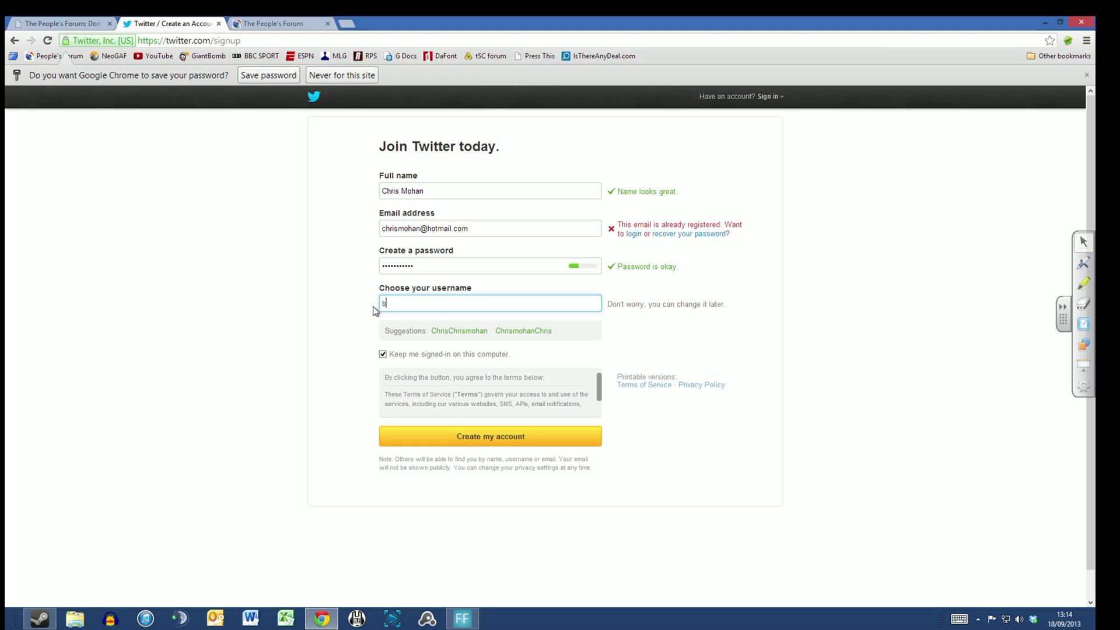
pyautogui.write('burgersaret')
pyautogui.press('BackSpace')
pyautogui.write('yi')
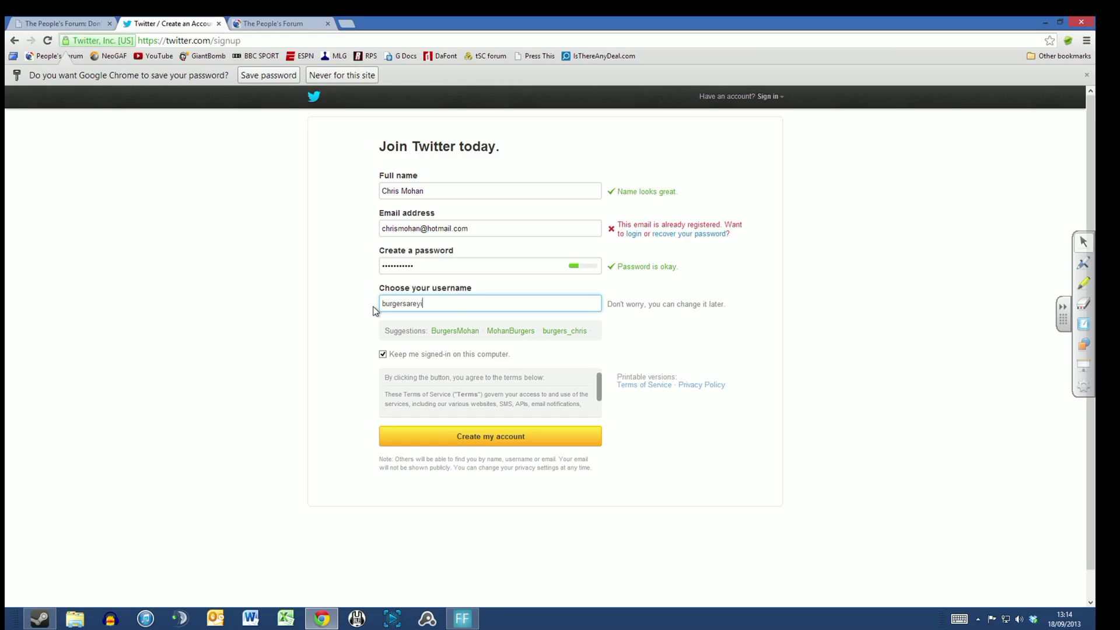
pyautogui.press('BackSpace')
pyautogui.write('um')
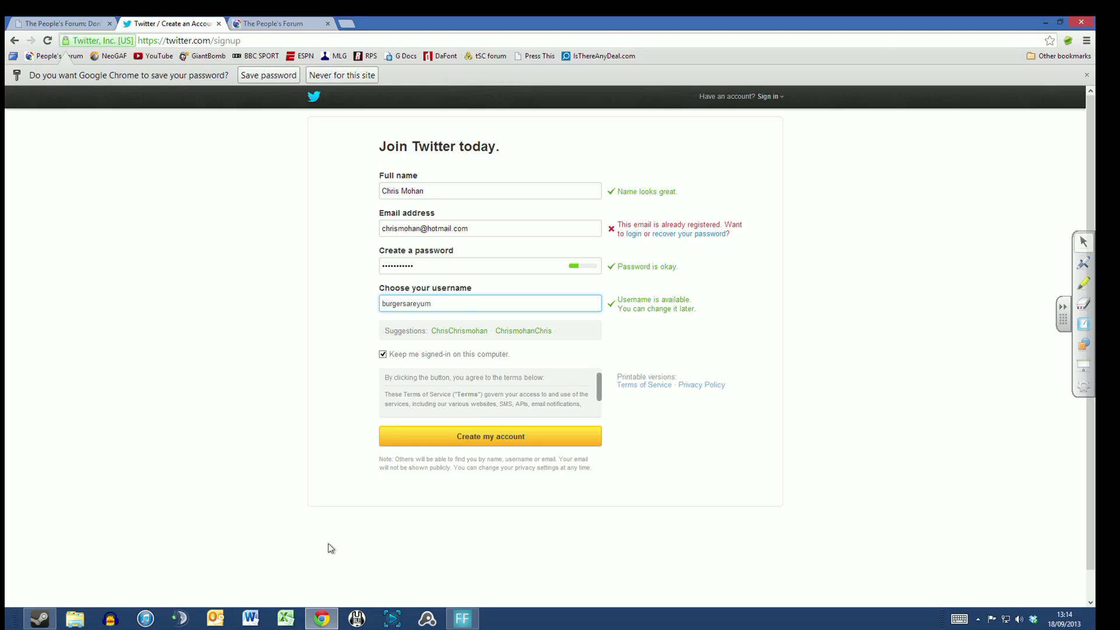
pyautogui.click(251, 618)
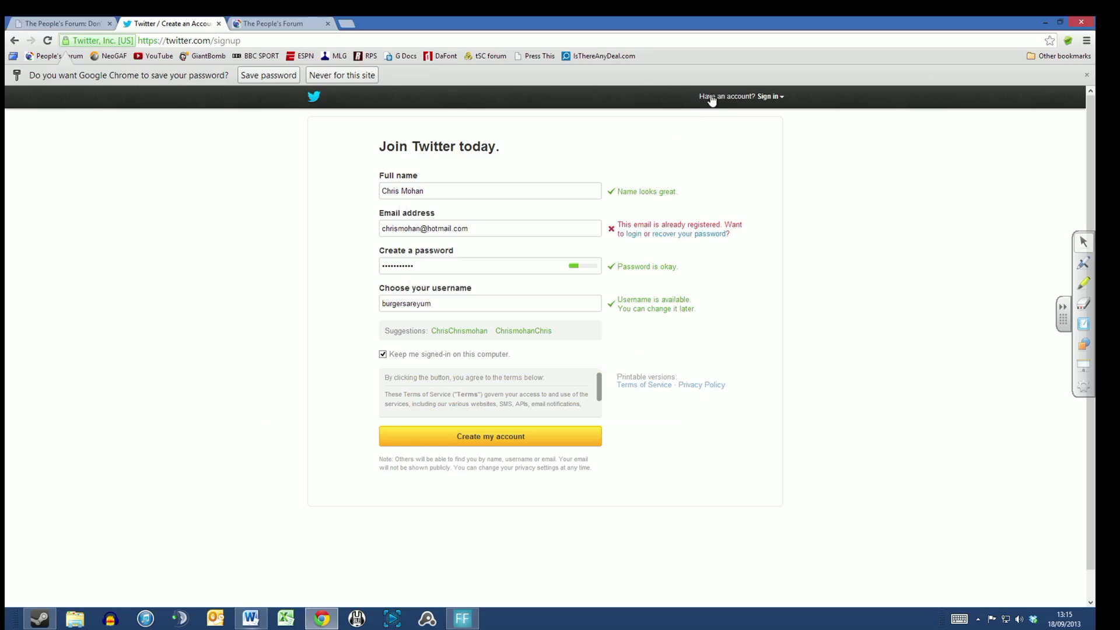
# Step: Enter the account username and password in the Sign in dropdown and submit
pyautogui.click(729, 97)
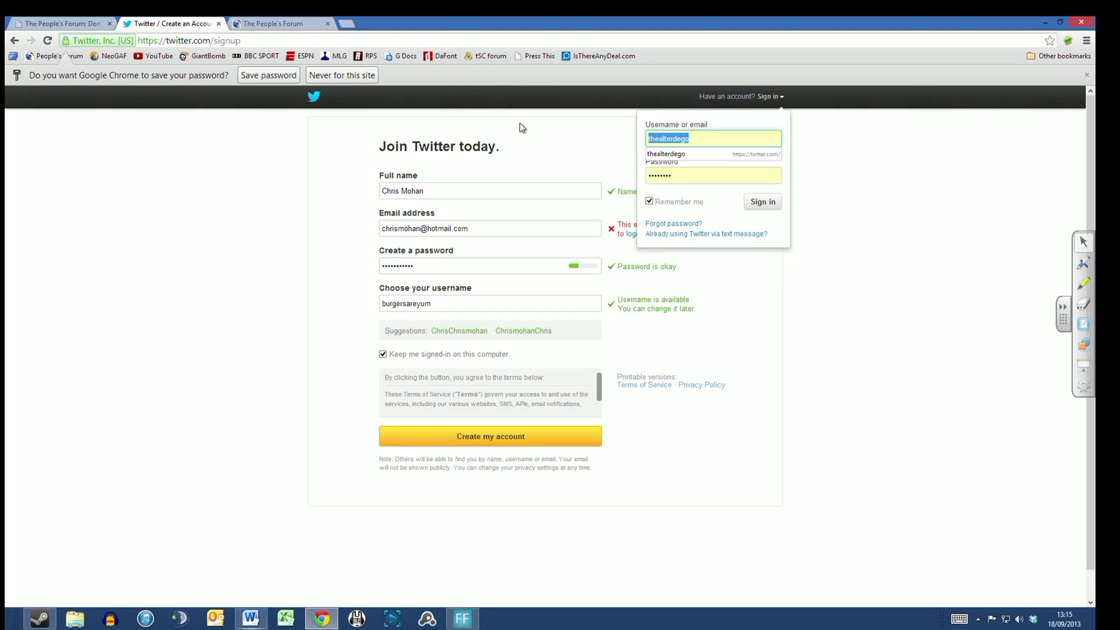
pyautogui.write('t')
pyautogui.press('Tab')
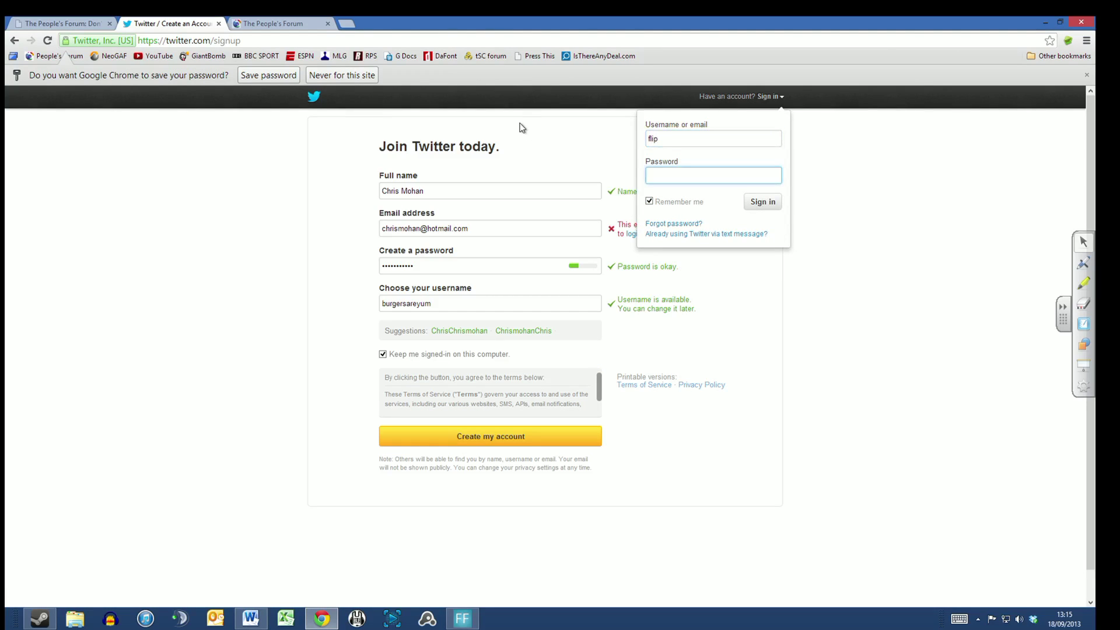
pyautogui.click(658, 139)
pyautogui.write('mat')
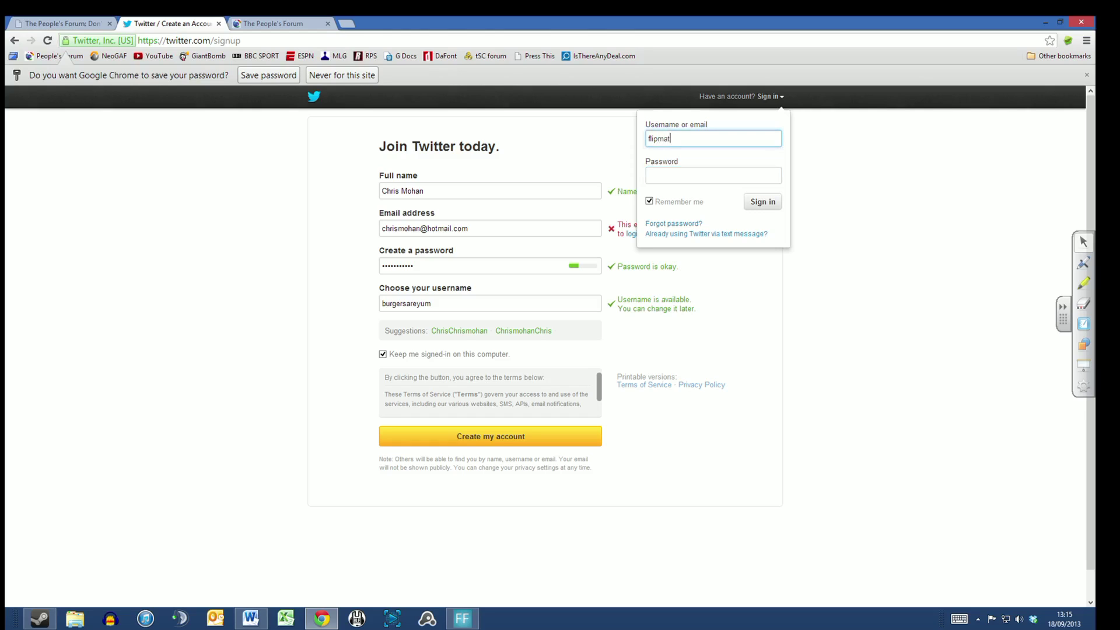
pyautogui.write('h')
pyautogui.press('Tab')
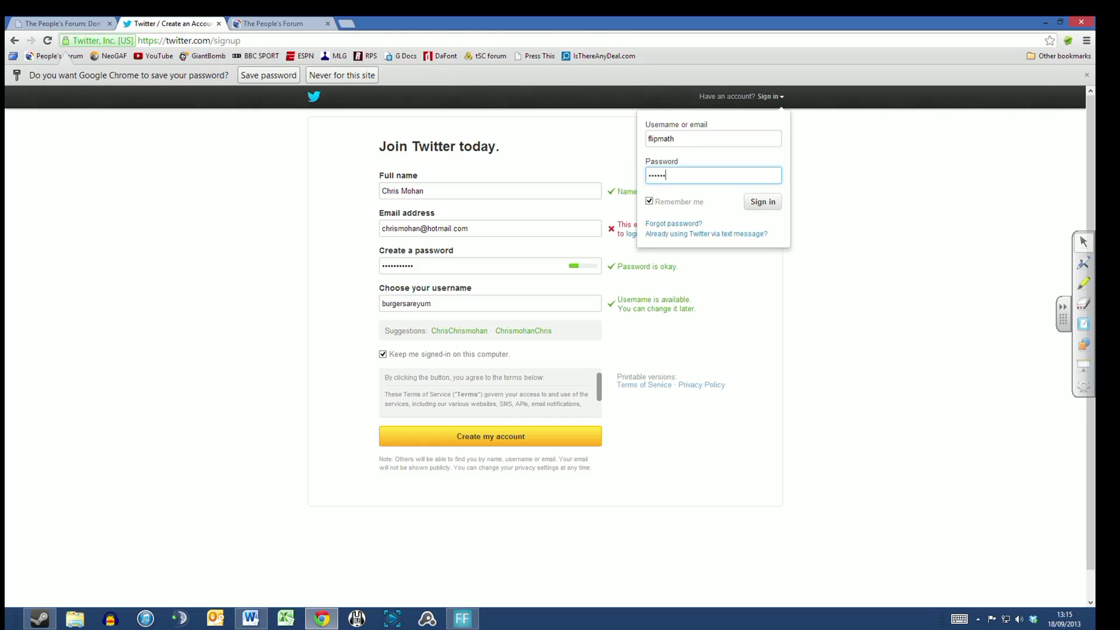
pyautogui.write('••')
pyautogui.press('Return')
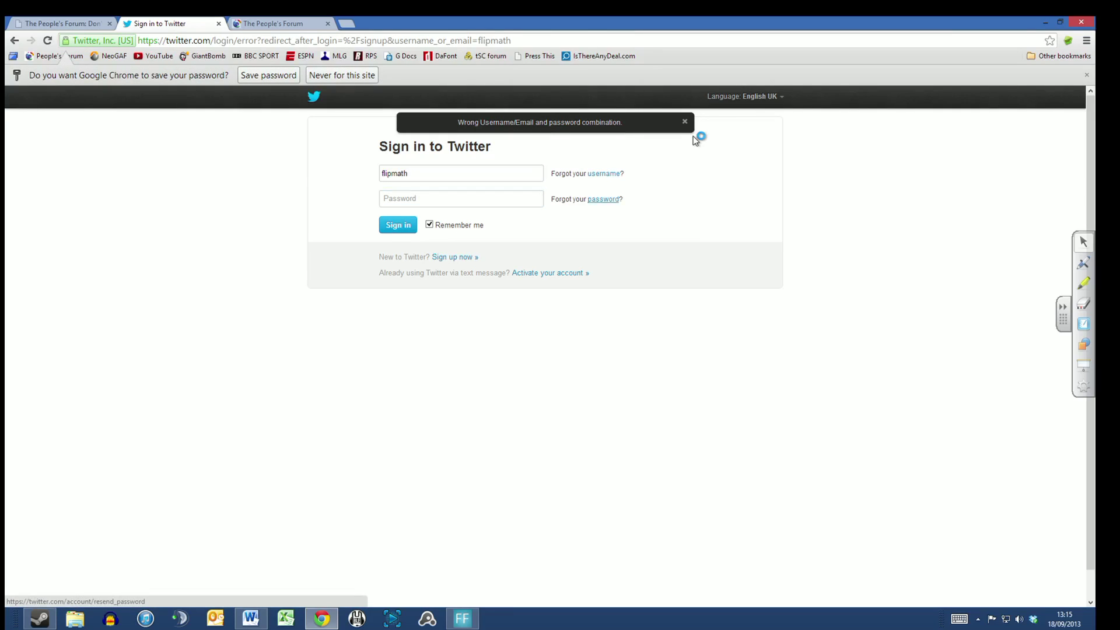
# Step: Re-enter the password on the Sign in page and dismiss the already-logged-in notice
pyautogui.write('•')
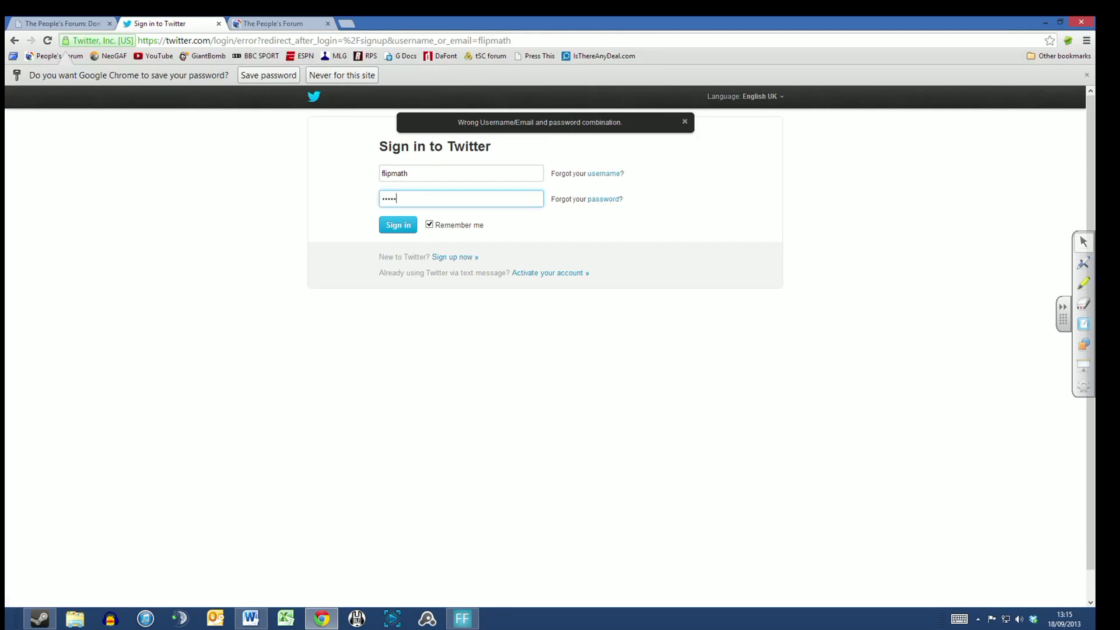
pyautogui.write('•••')
pyautogui.press('Return')
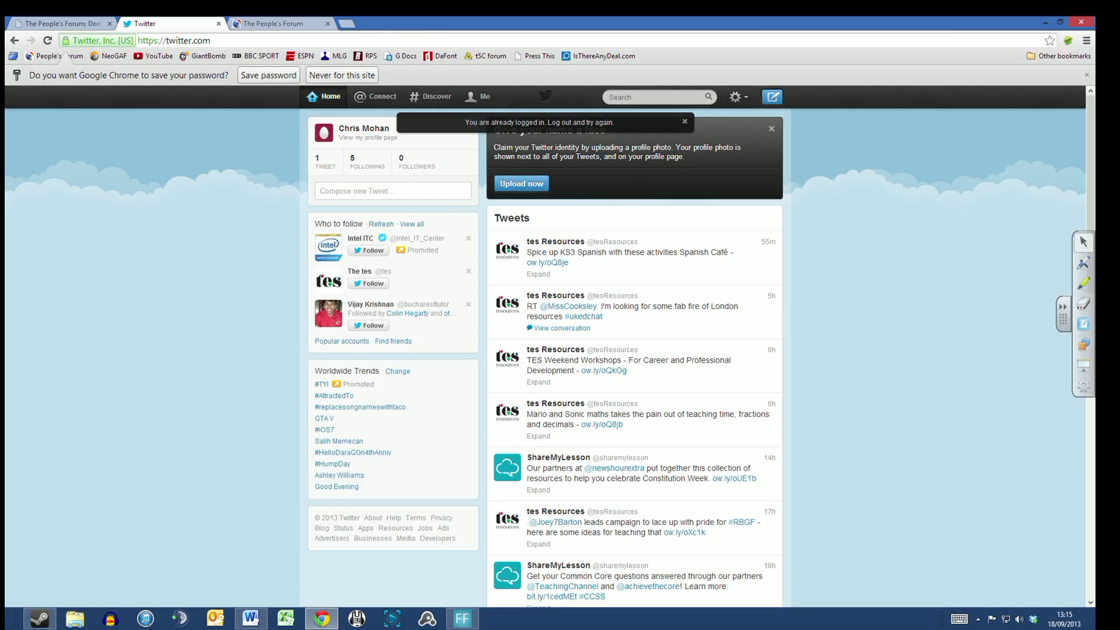
pyautogui.click(685, 121)
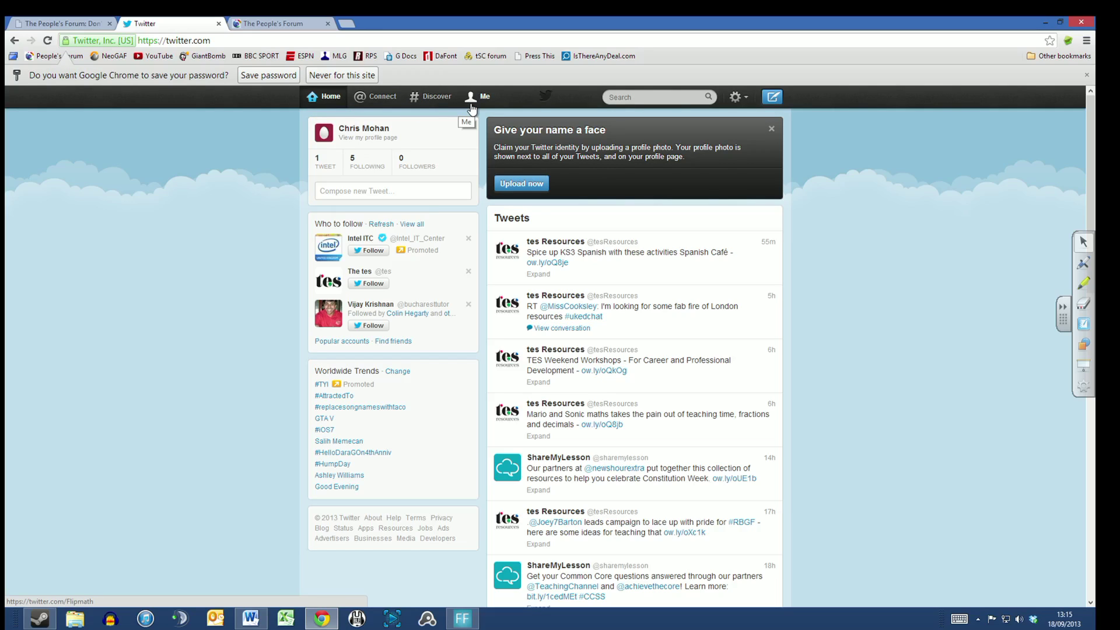
pyautogui.hotkey('alt', 'Tab')
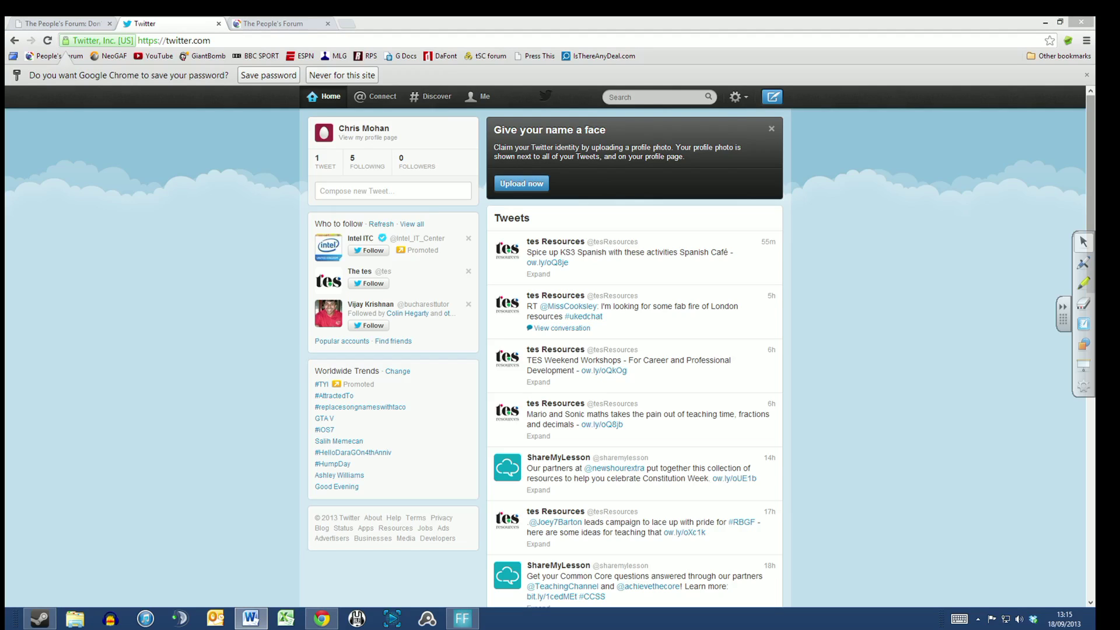
# Step: Move the Word window onto this screen full-size and zoom in
pyautogui.moveTo(1094, 23); pyautogui.dragTo(593, 19)
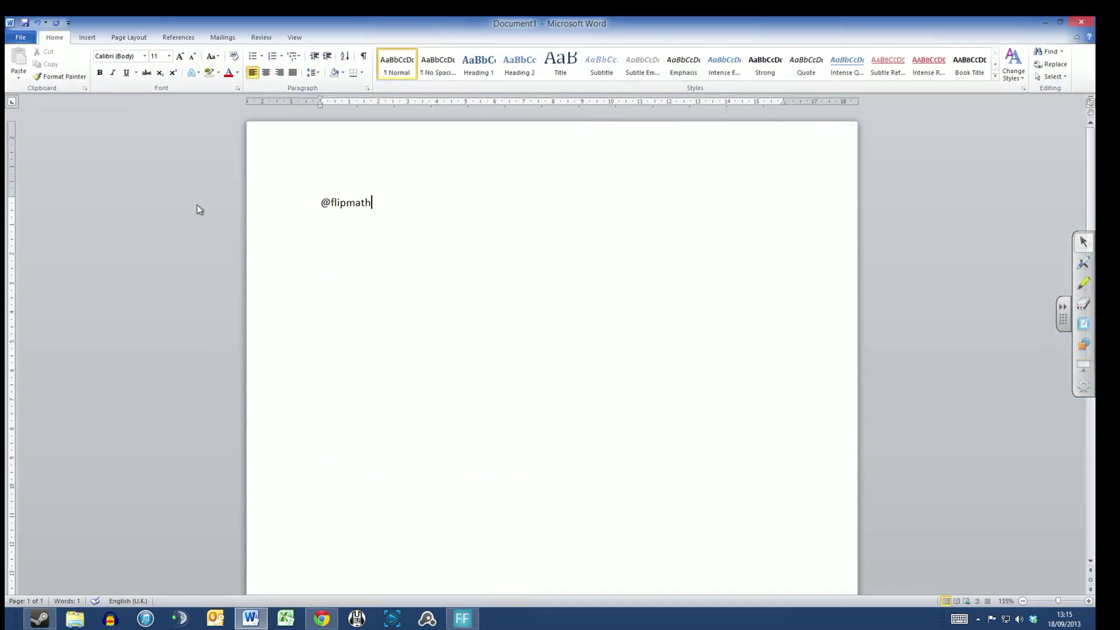
pyautogui.scroll(8, 198, 204)
pyautogui.scroll(3, 197, 204)
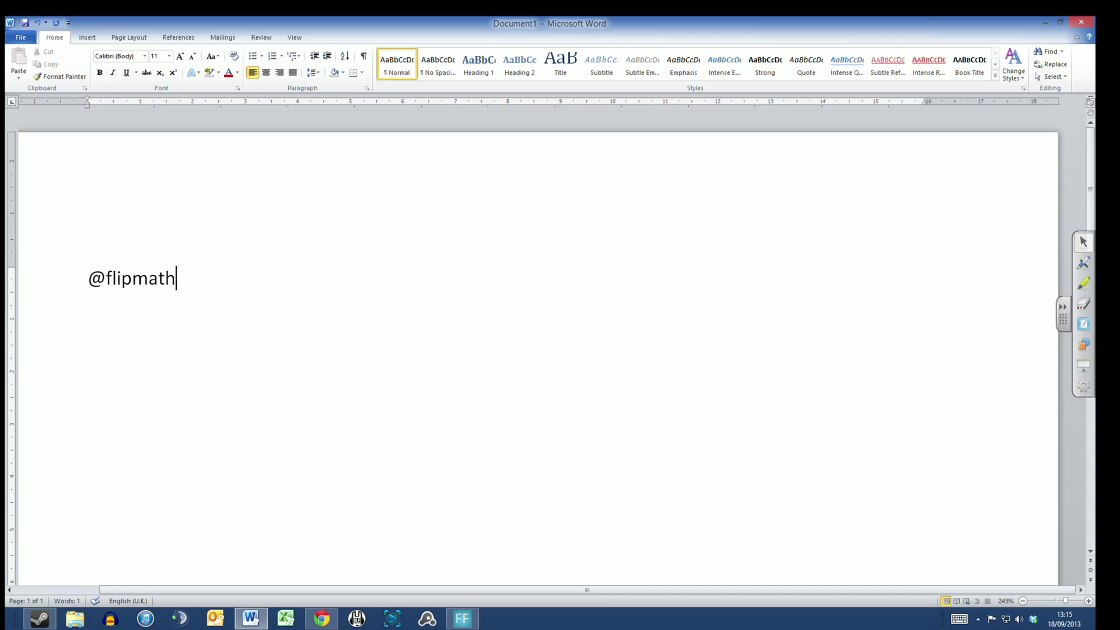
# Step: Type example contact details on a new line under the handle, then delete them
pyautogui.press('Return')
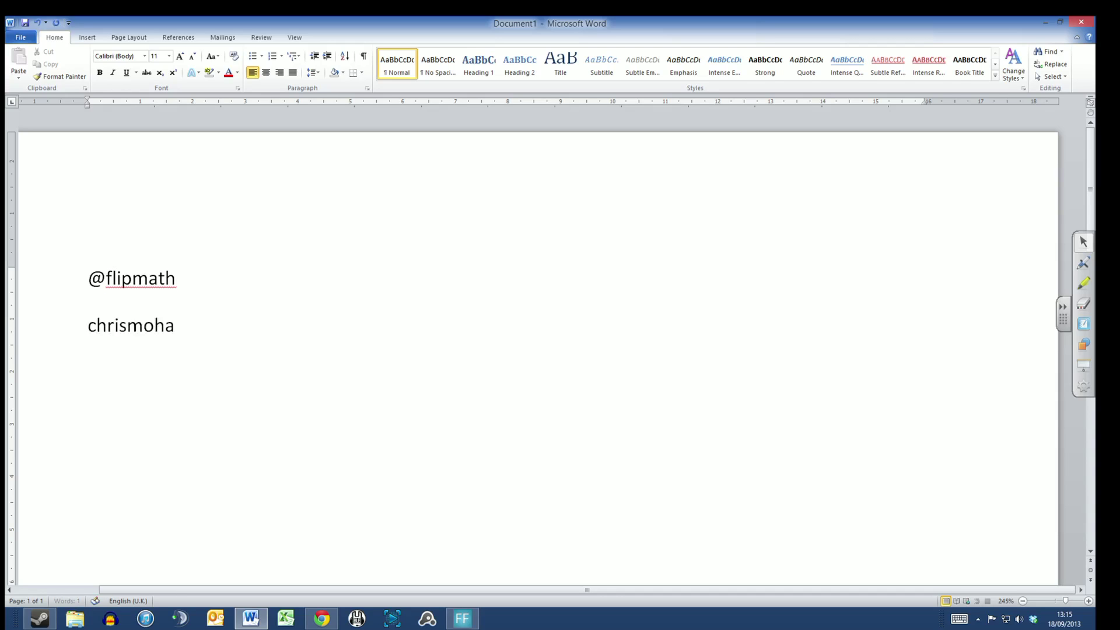
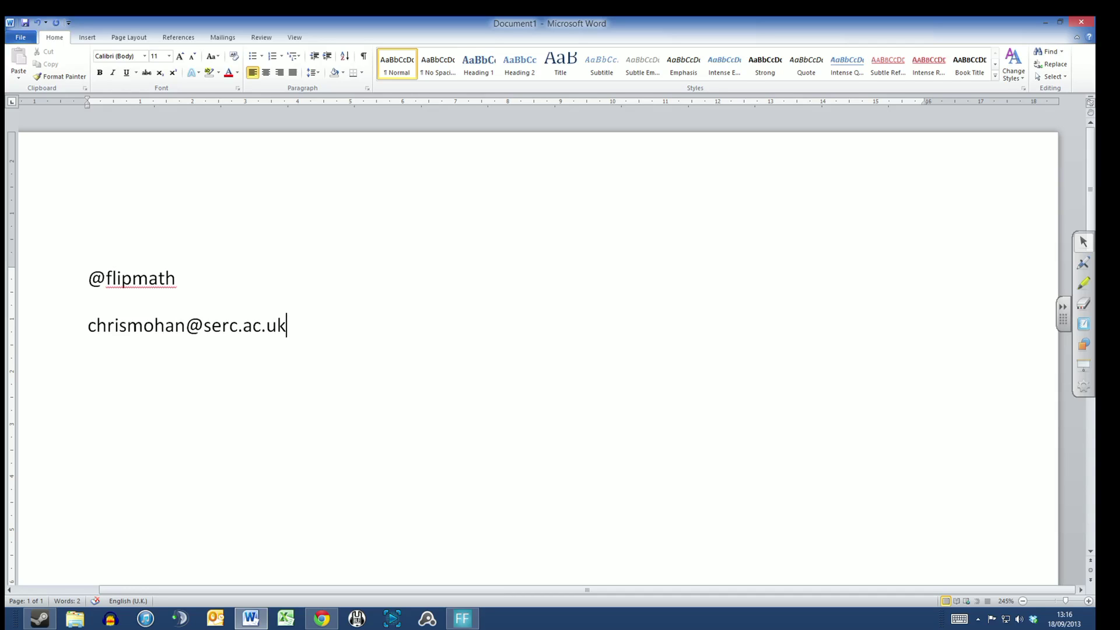
pyautogui.write('@')
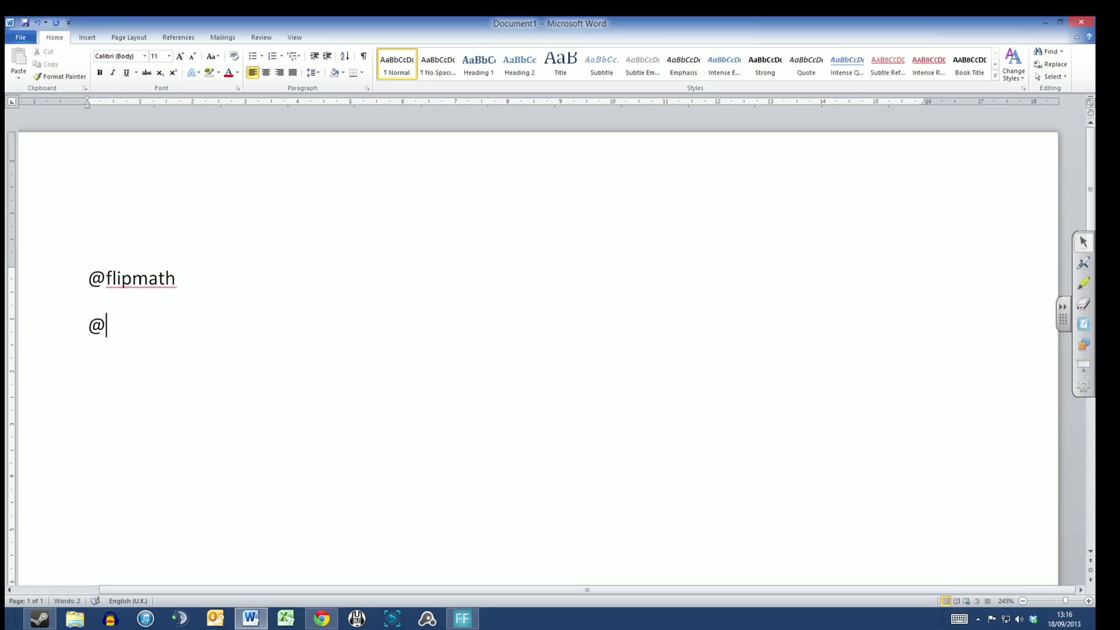
pyautogui.write('johnsmith')
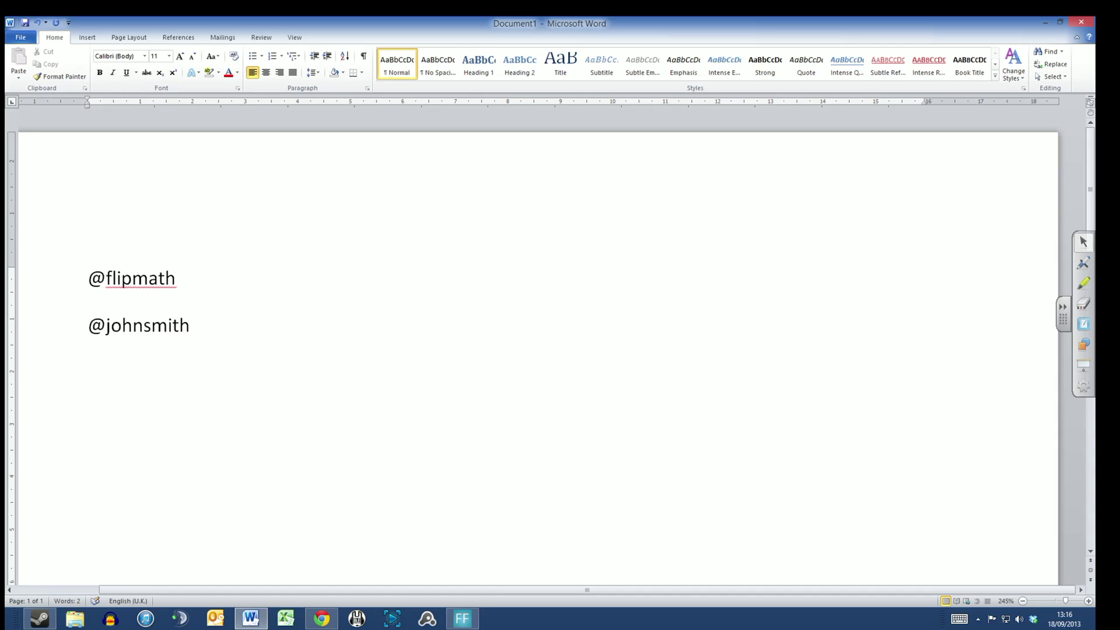
pyautogui.press('BackSpace')
pyautogui.press('BackSpace')
pyautogui.press('BackSpace')
pyautogui.press('BackSpace')
pyautogui.press('BackSpace')
pyautogui.write('carson')
pyautogui.press('BackSpace')
pyautogui.press('BackSpace')
pyautogui.press('BackSpace')
pyautogui.press('BackSpace')
pyautogui.press('BackSpace')
pyautogui.press('BackSpace')
pyautogui.press('BackSpace')
pyautogui.press('BackSpace')
pyautogui.press('BackSpace')
pyautogui.press('BackSpace')
pyautogui.press('BackSpace')
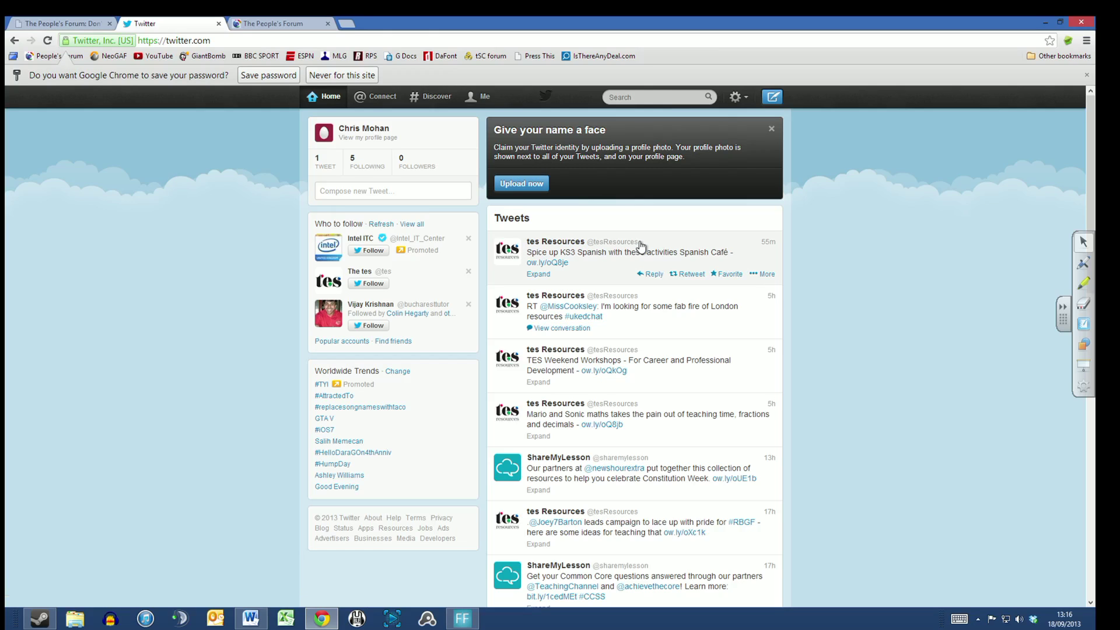
# Step: Scroll down the home timeline, then return to the Word document
pyautogui.scroll(-3, 641, 247)
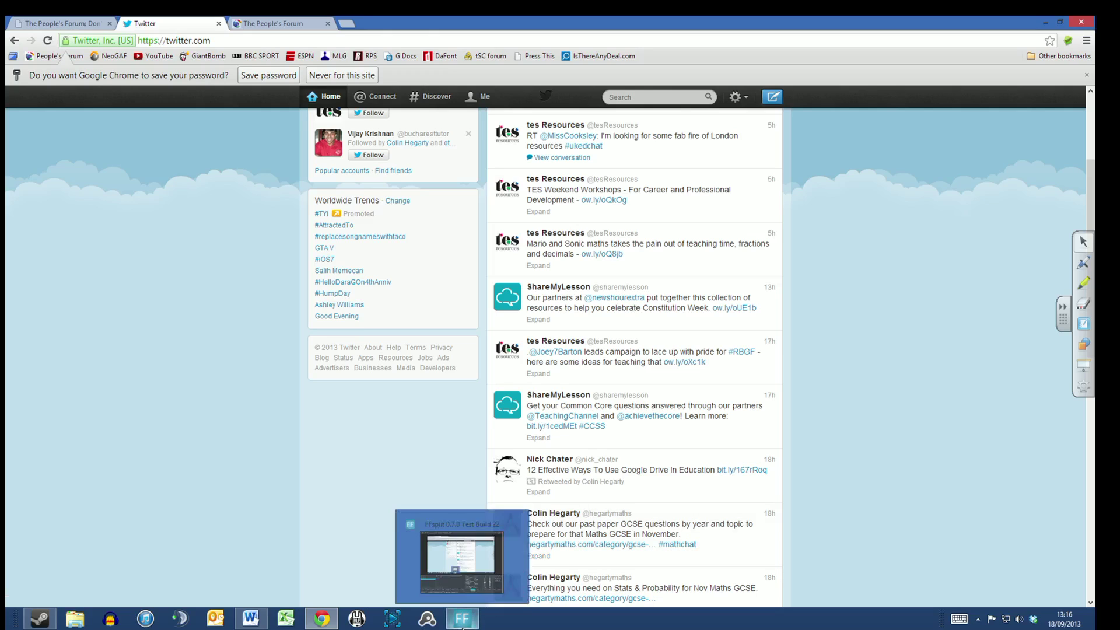
pyautogui.click(250, 618)
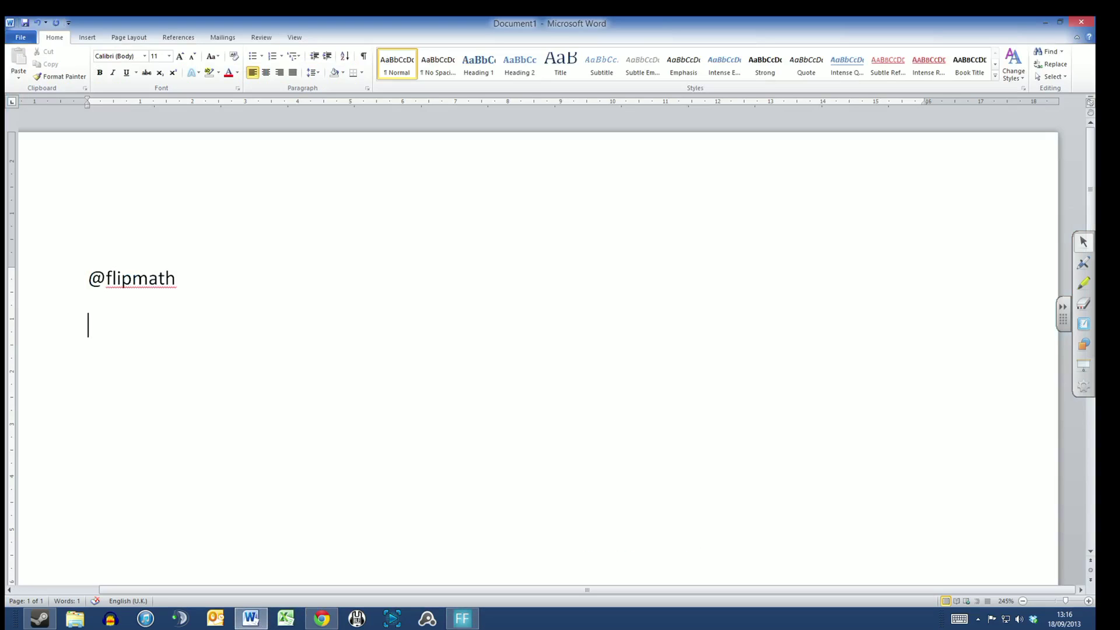
# Step: Add #mathchat on the second line in Word and return to Twitter
pyautogui.write('#mathchat')
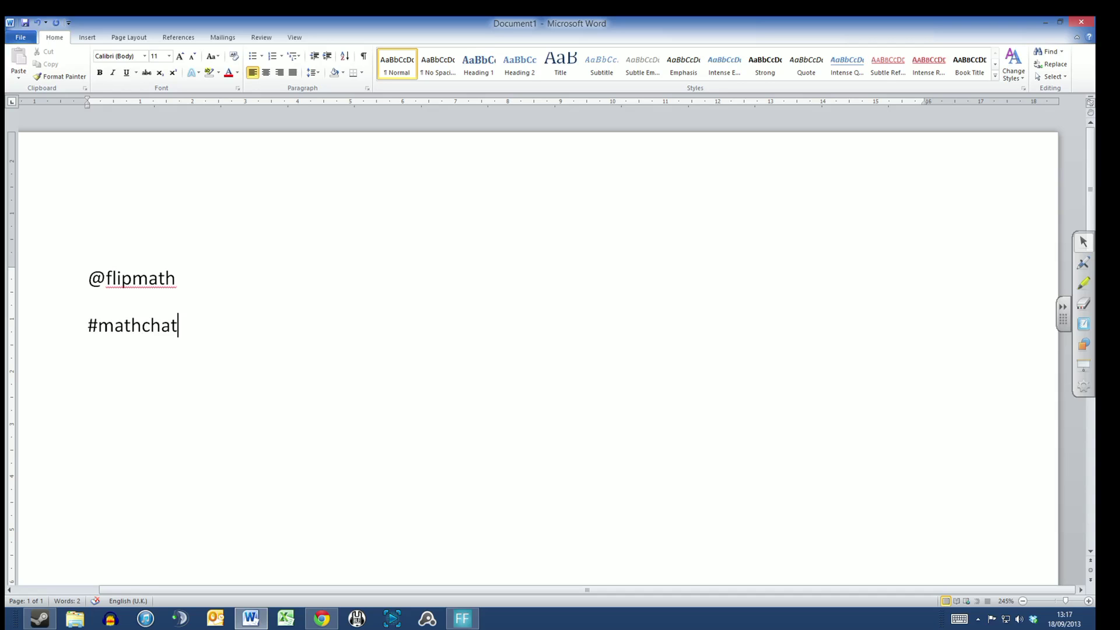
pyautogui.click(321, 619)
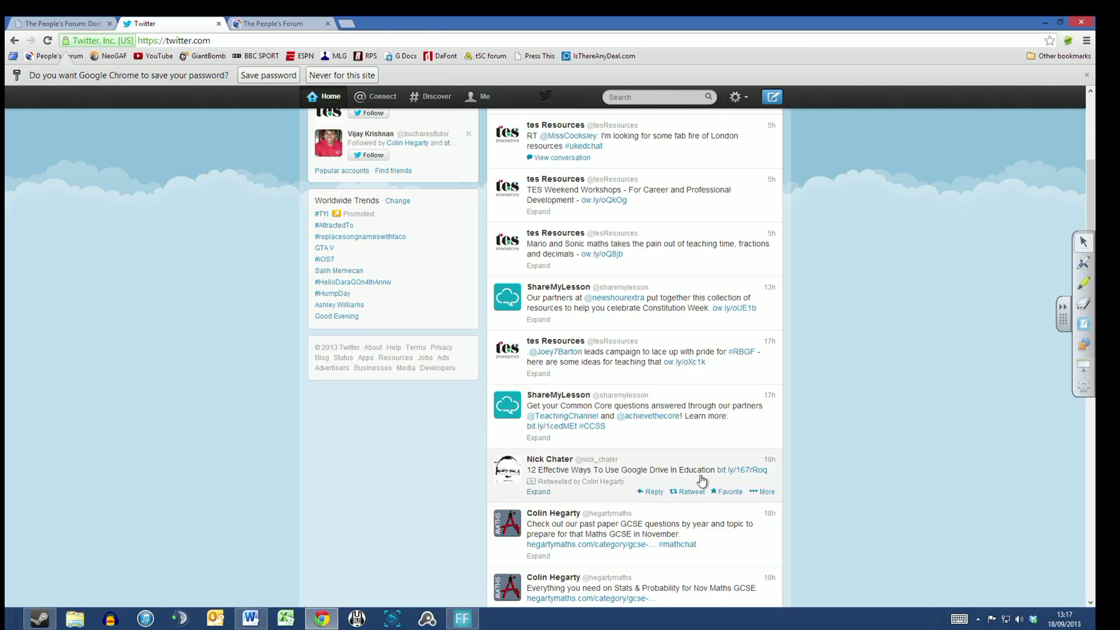
pyautogui.click(680, 547)
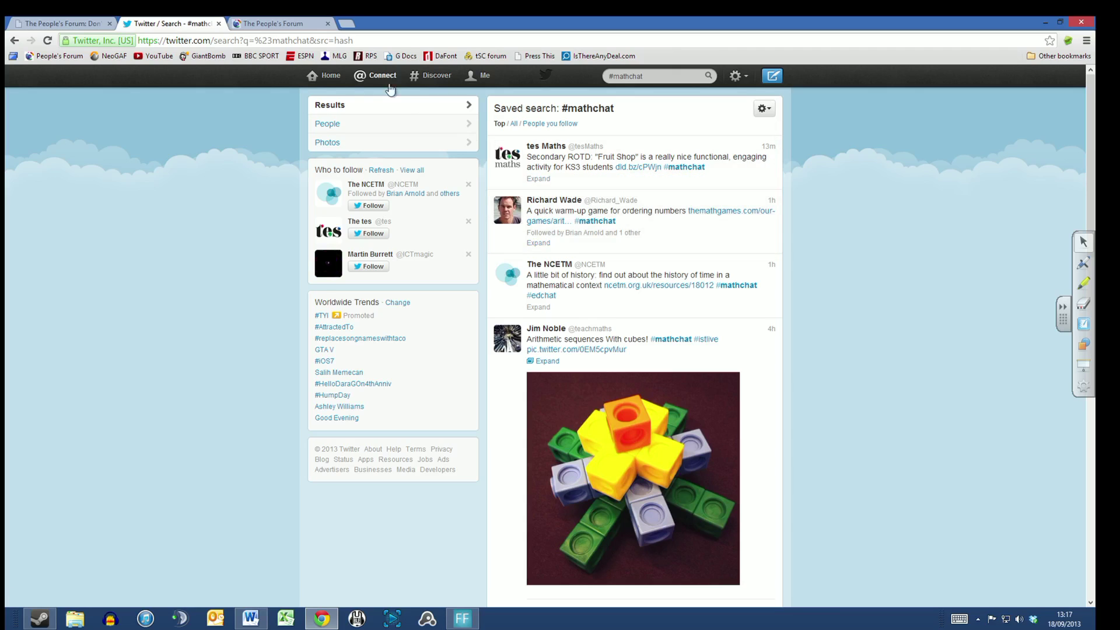
pyautogui.click(326, 76)
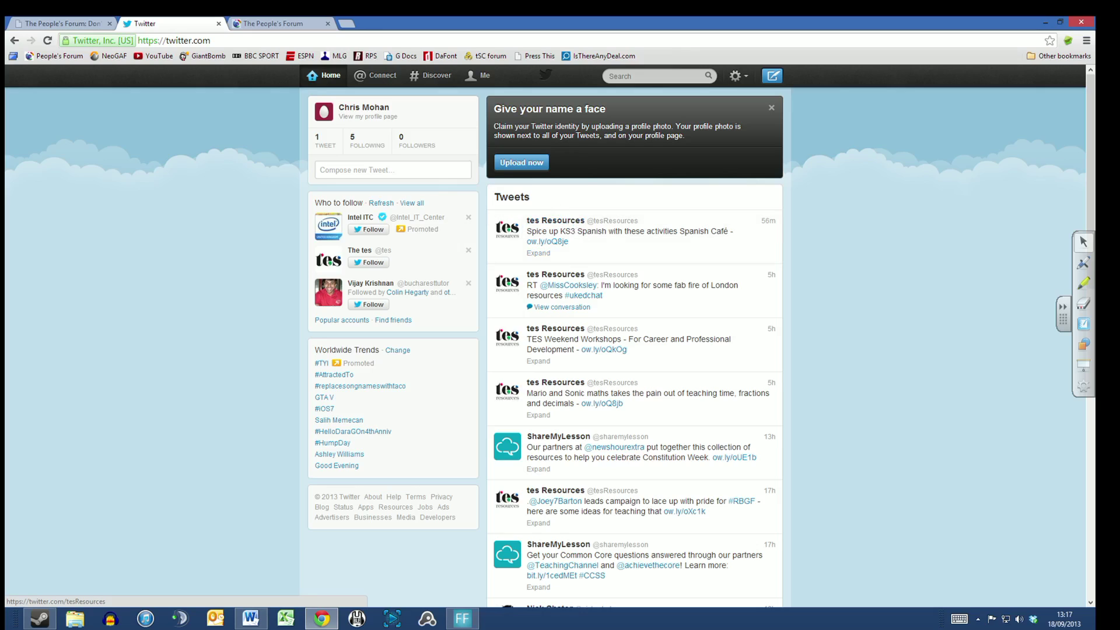
# Step: Search for the celebrity singer, follow the top verified account, and return Home
pyautogui.click(653, 76)
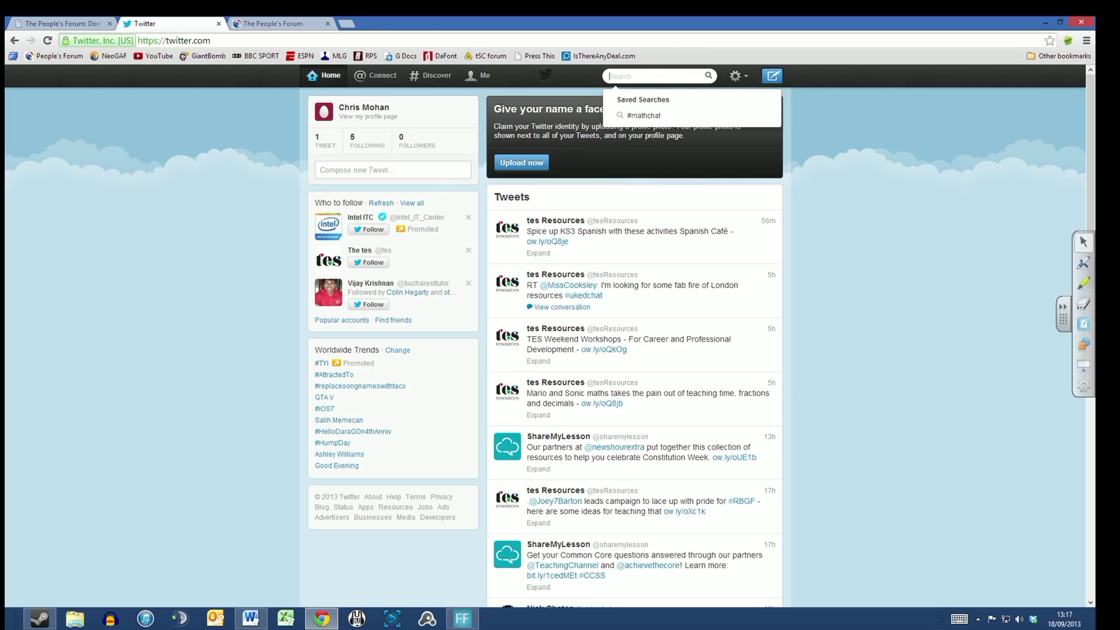
pyautogui.write('Lady Gaga')
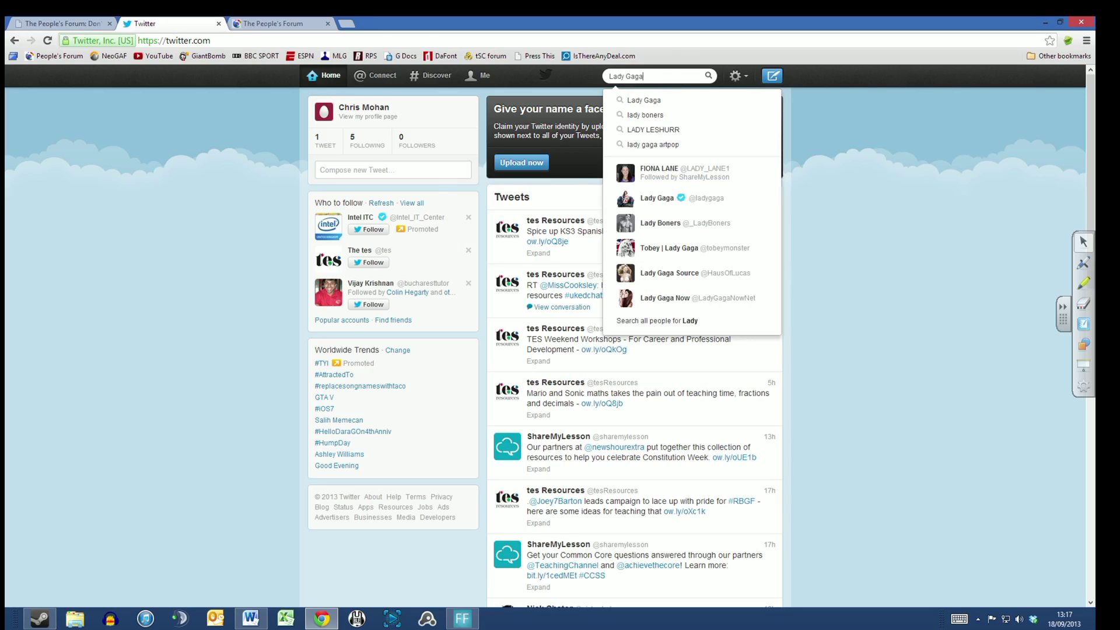
pyautogui.press('Return')
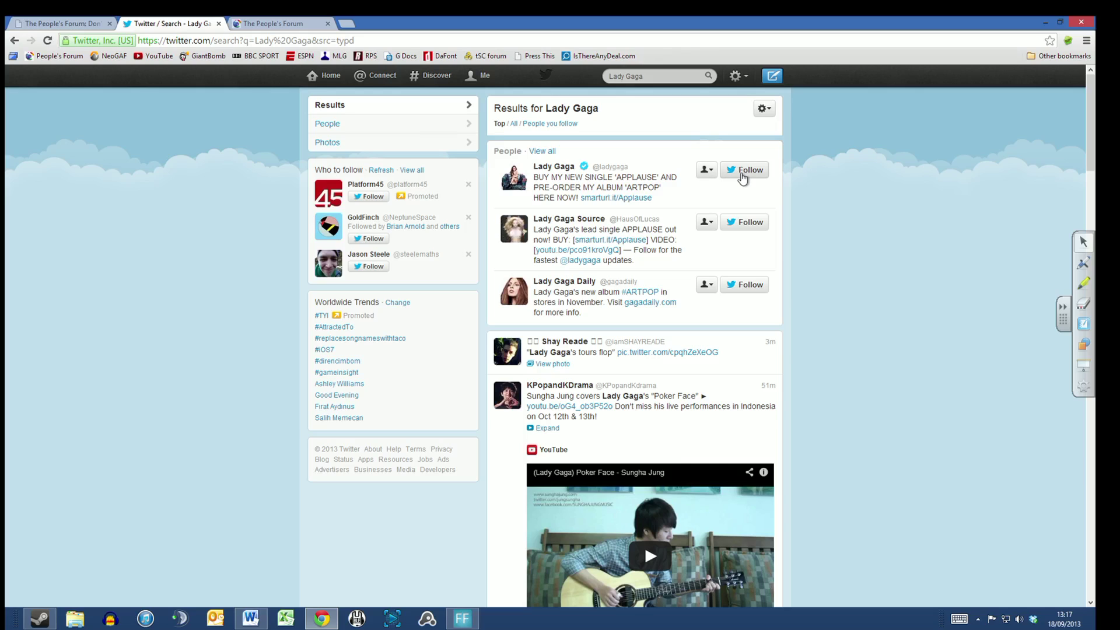
pyautogui.click(743, 172)
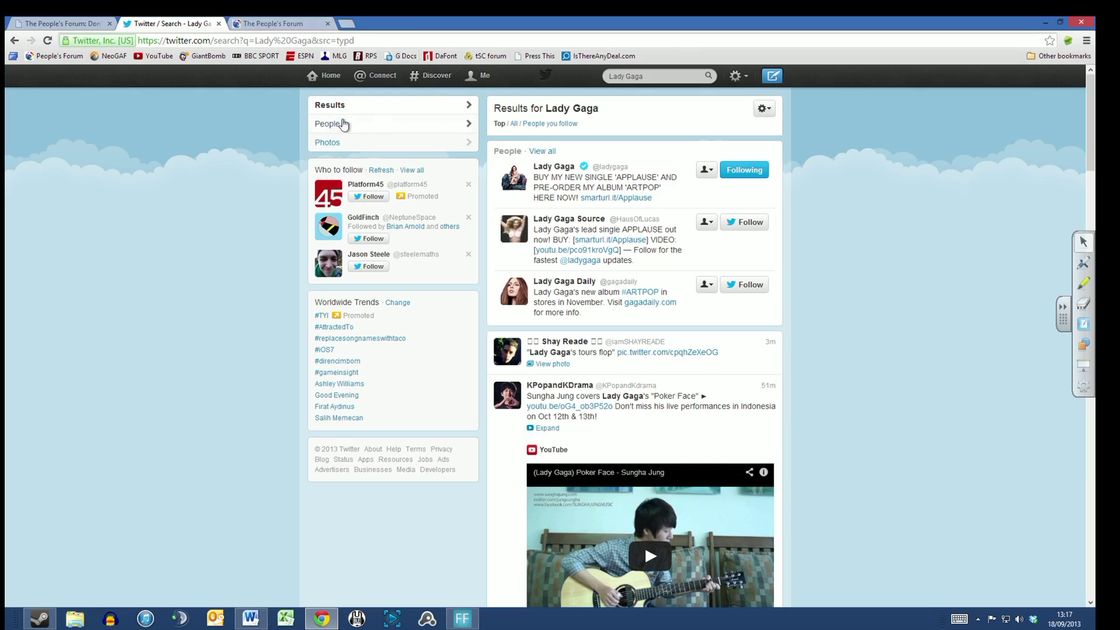
pyautogui.click(331, 76)
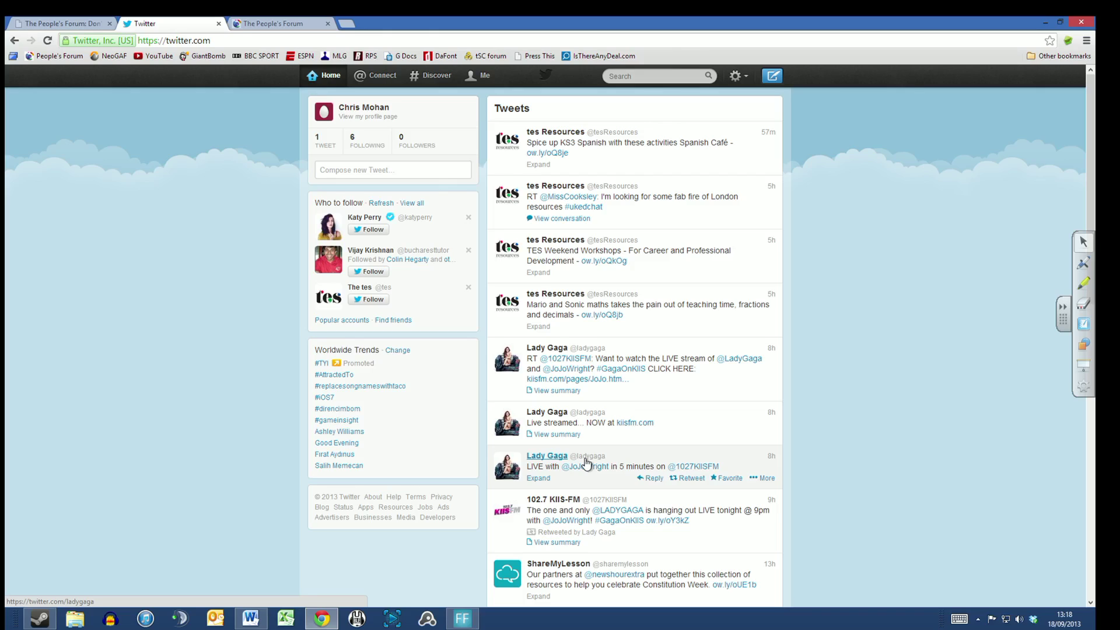
# Step: Search for 'lady gag' and unfollow Lady Gaga from her profile page
pyautogui.click(629, 77)
pyautogui.write('lady gag')
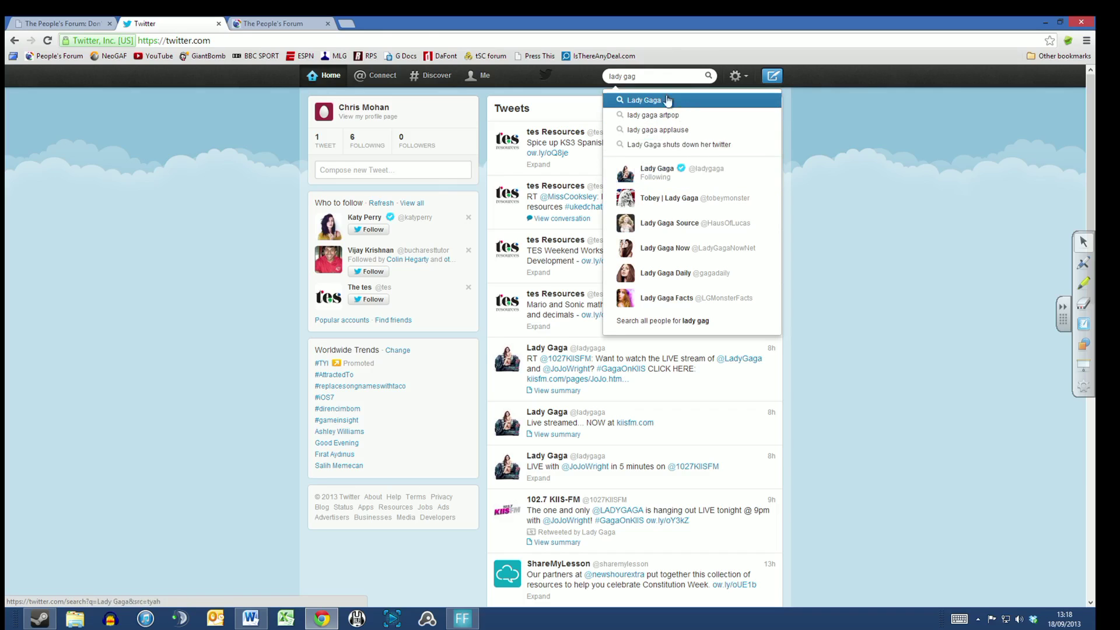
pyautogui.click(669, 176)
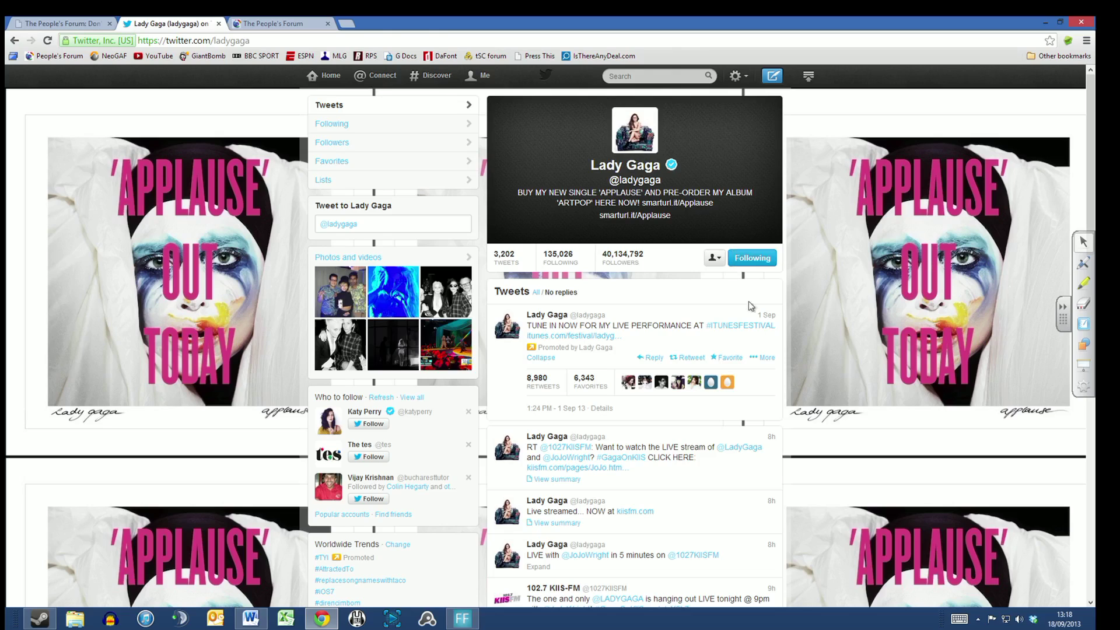
pyautogui.click(764, 262)
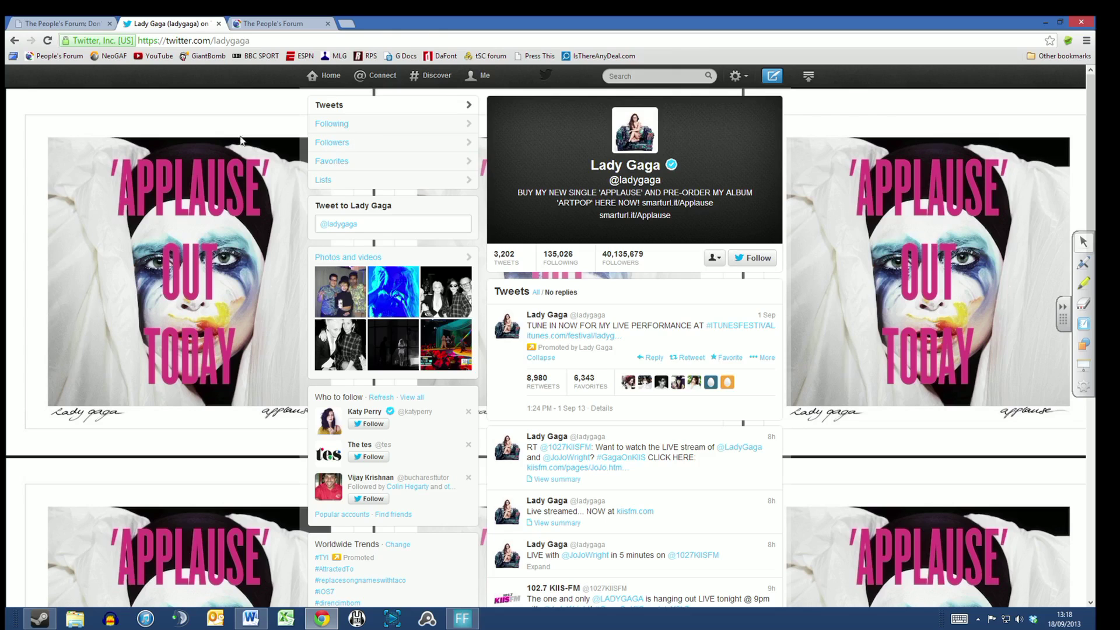
# Step: Return to the Home timeline, scroll through it, then bring the Word document forward
pyautogui.click(322, 85)
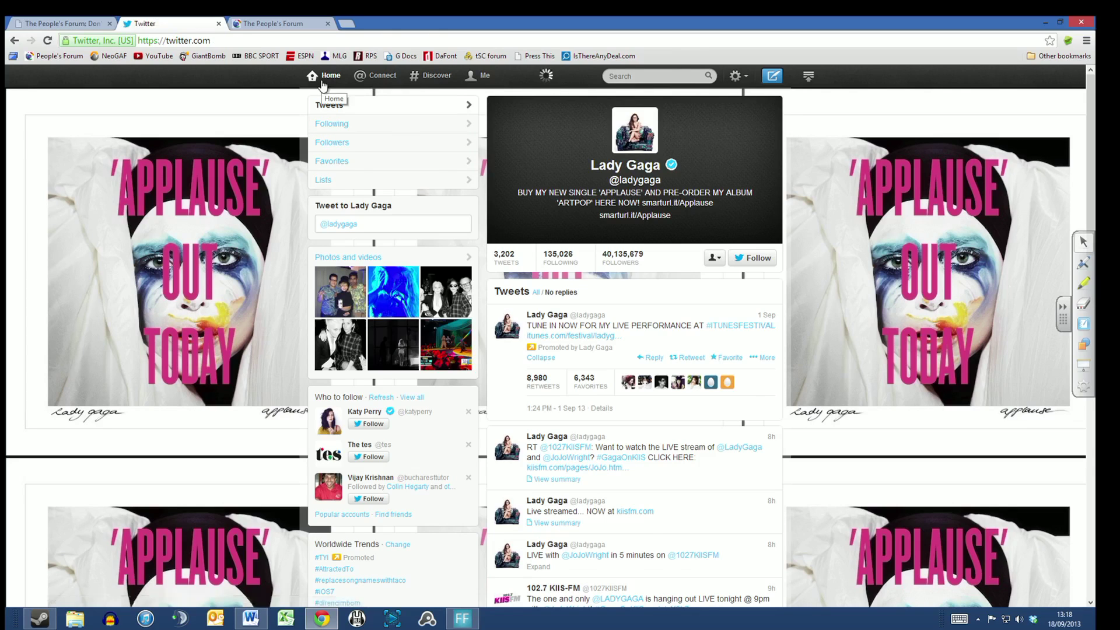
pyautogui.scroll(-15, 531, 191)
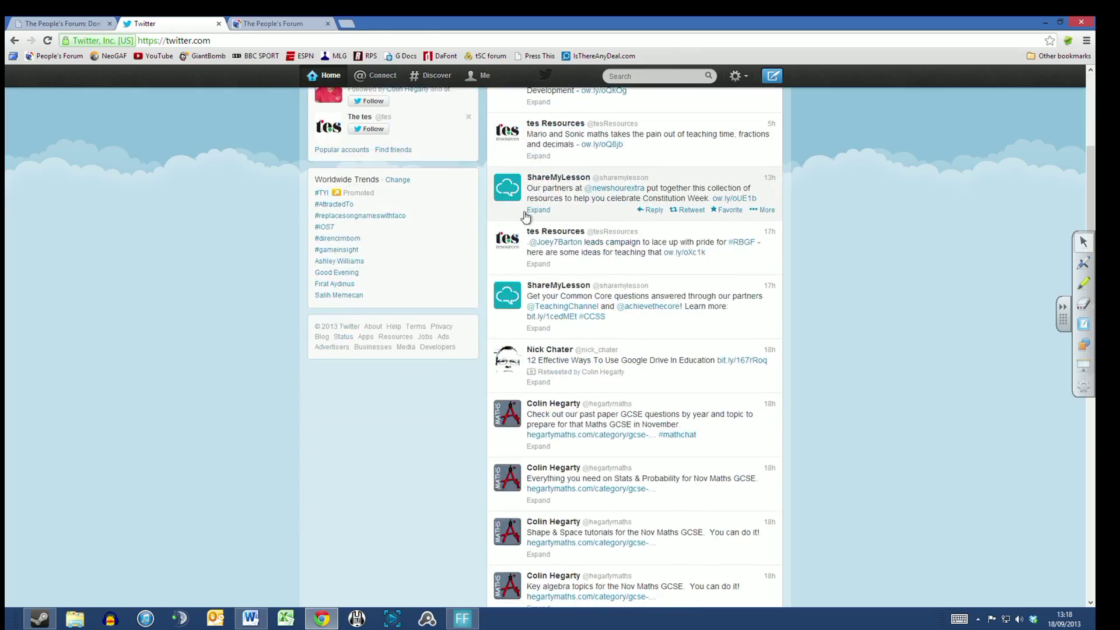
pyautogui.scroll(15, 513, 217)
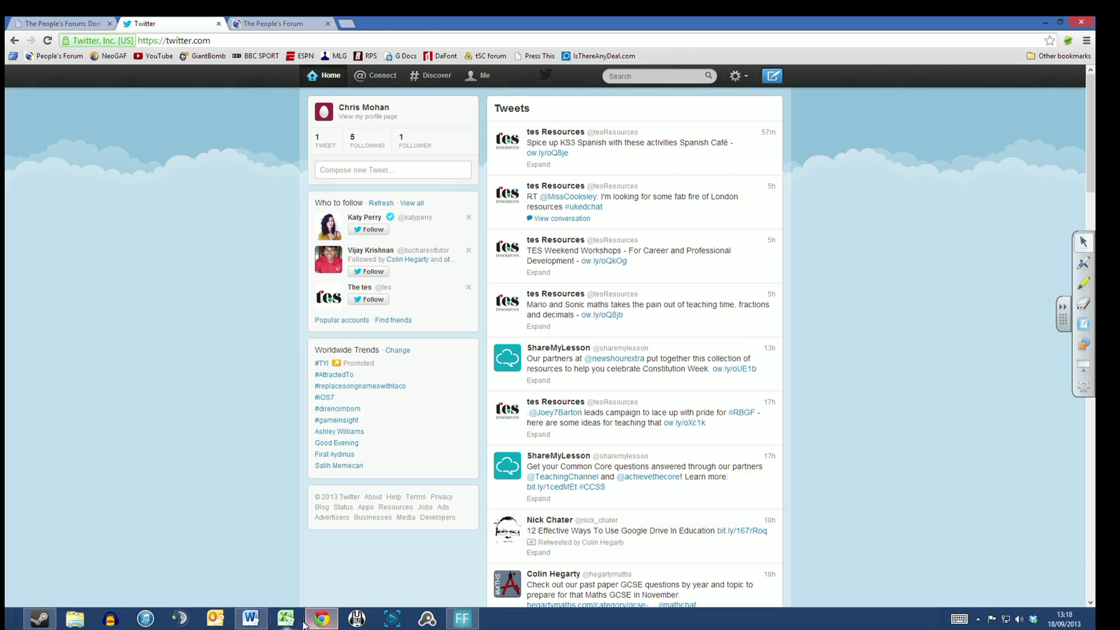
pyautogui.click(250, 618)
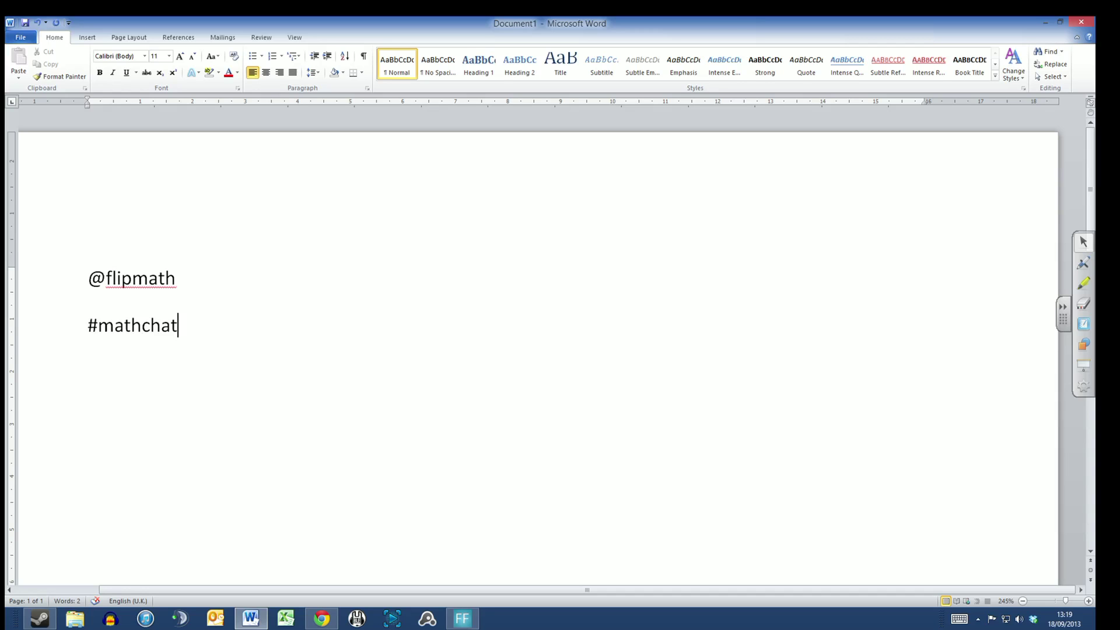
# Step: Switch from Word back to Twitter's home timeline in Chrome
pyautogui.click(322, 618)
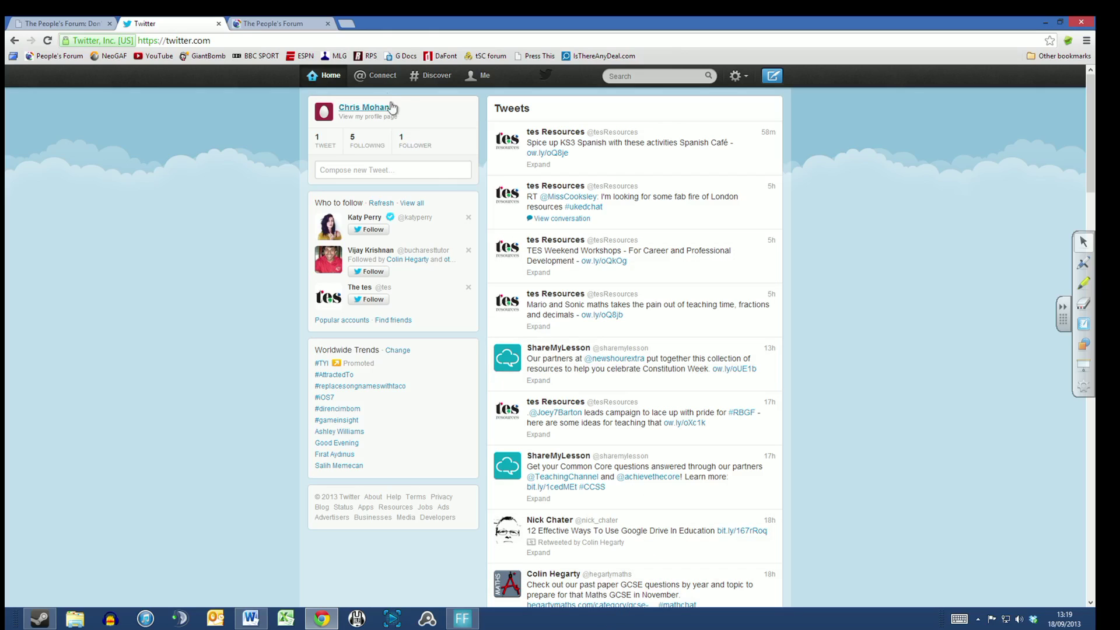
# Step: View the Mentions page under Connect, then return to the Word document
pyautogui.click(379, 78)
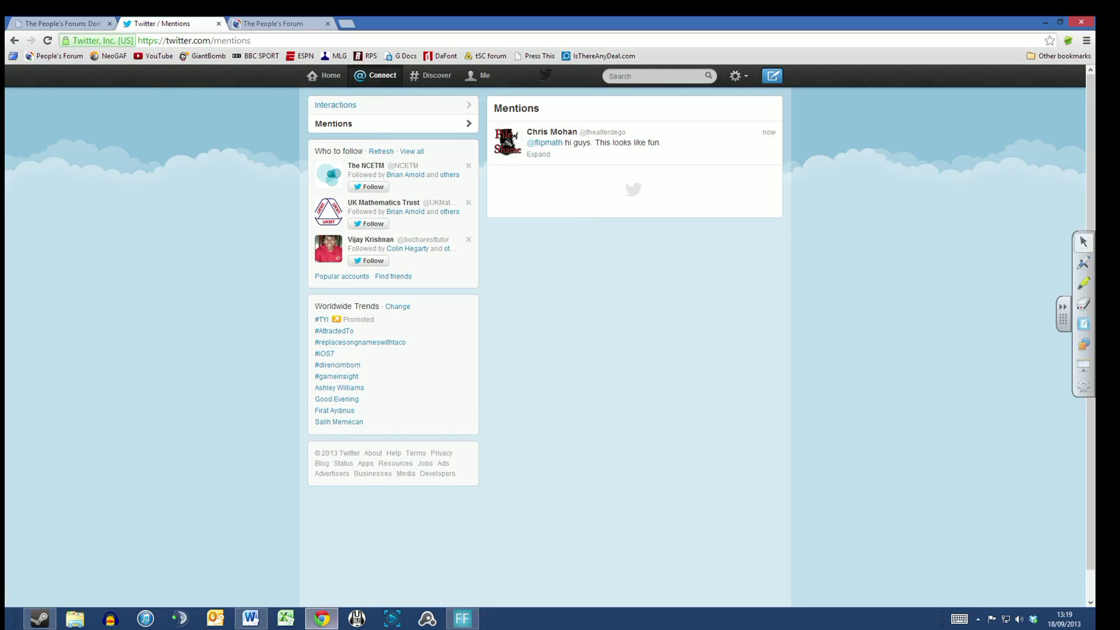
pyautogui.click(250, 619)
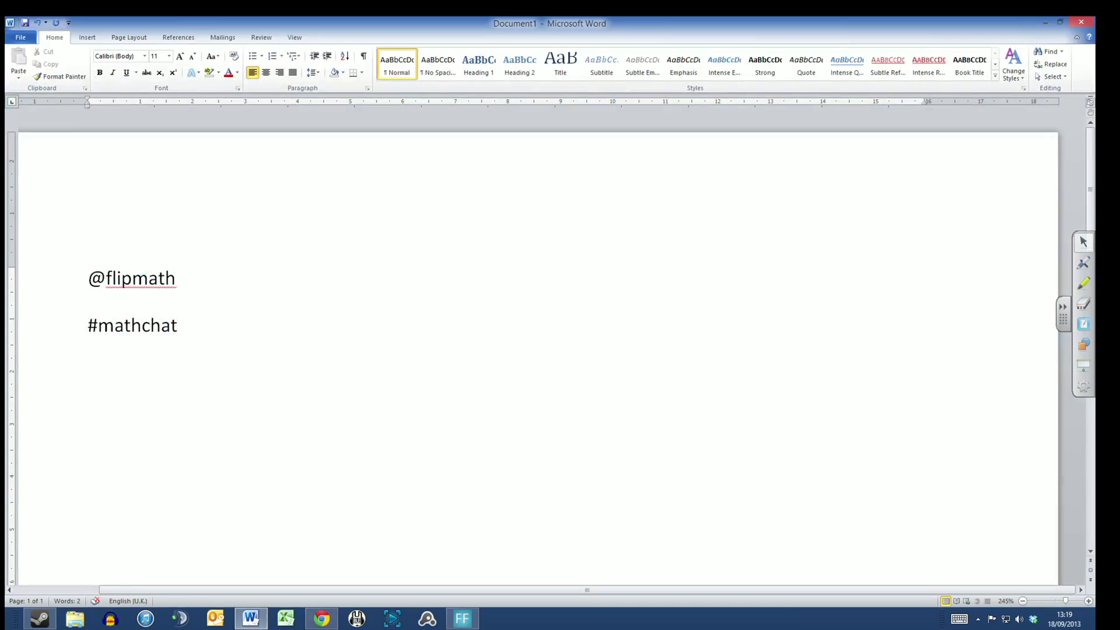
pyautogui.press('Return')
pyautogui.press('Return')
pyautogui.write('@flui')
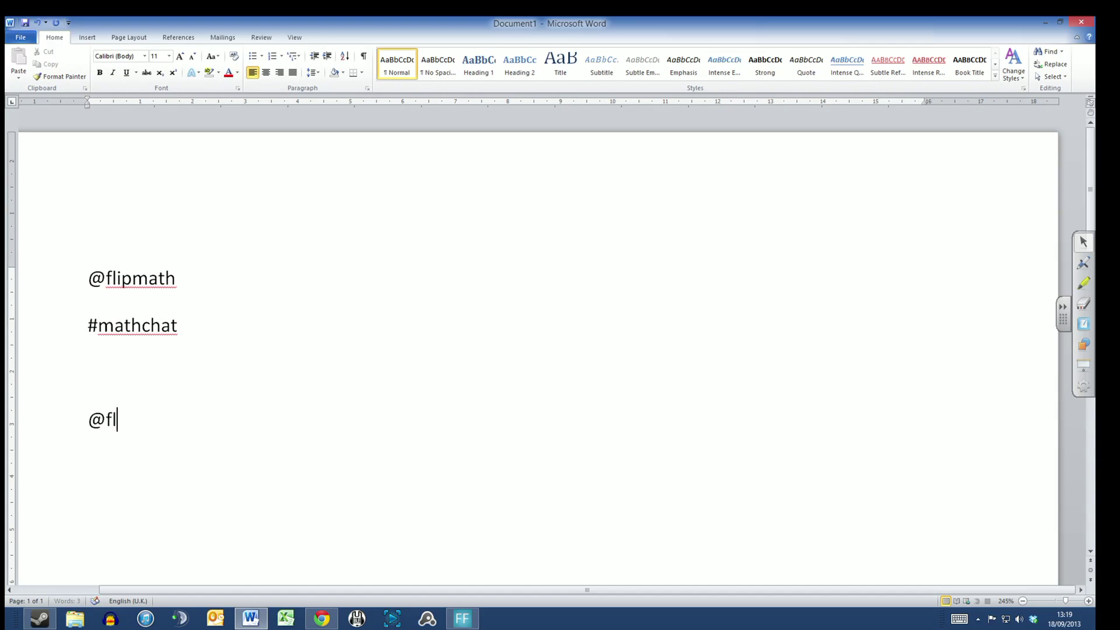
pyautogui.press('BackSpace')
pyautogui.press('BackSpace')
pyautogui.write('ipca')
pyautogui.press('BackSpace')
pyautogui.write('hatr')
pyautogui.press('BackSpace')
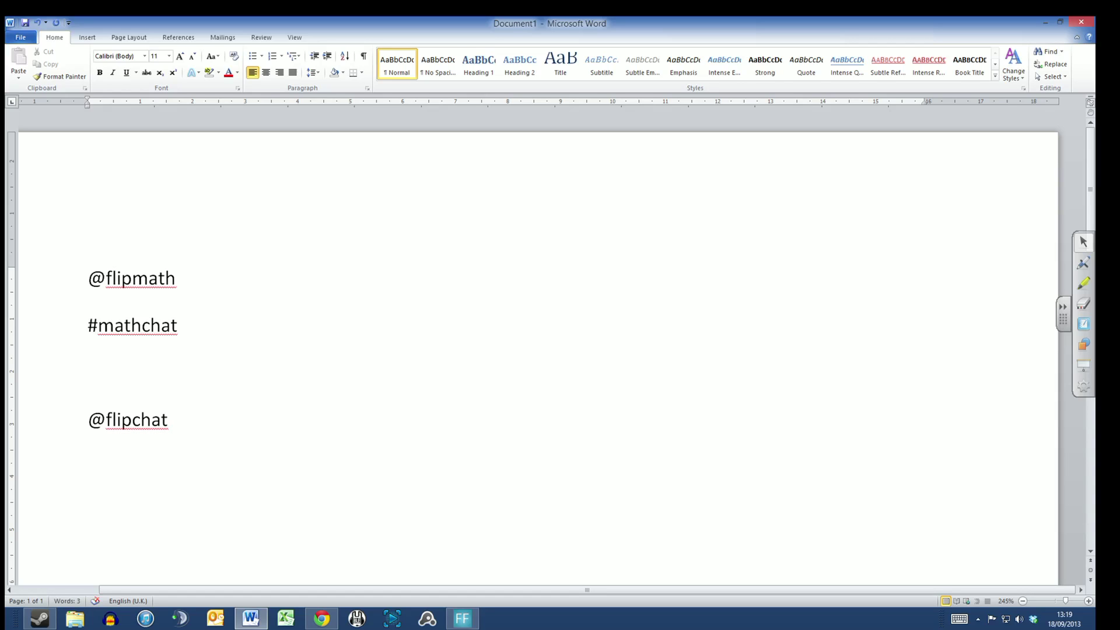
pyautogui.write('God I hate Maths')
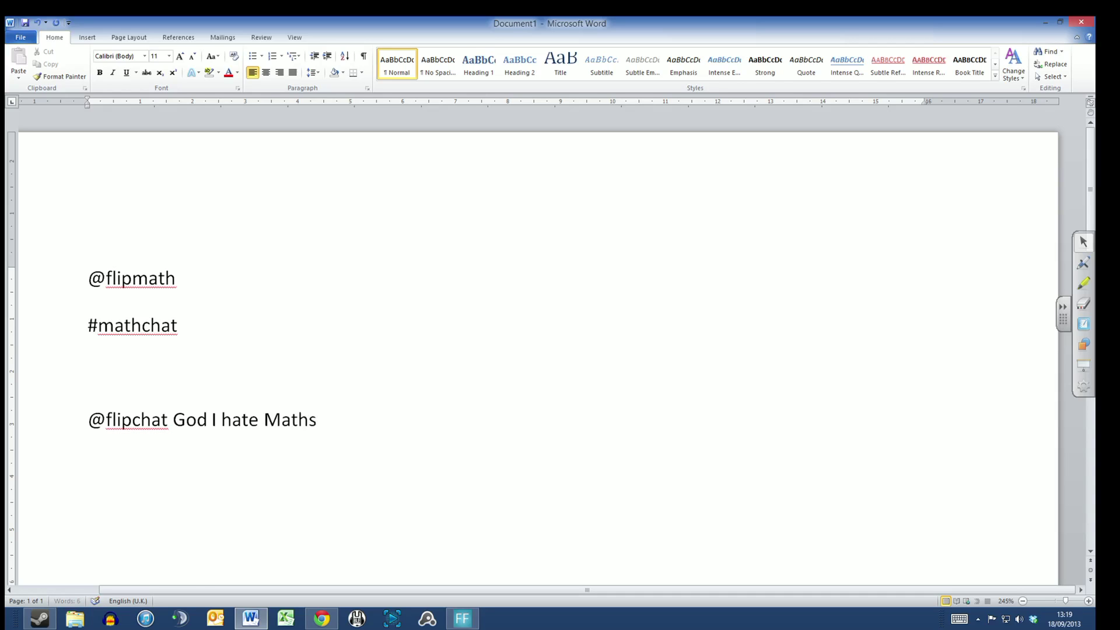
pyautogui.write('. Why is it ui')
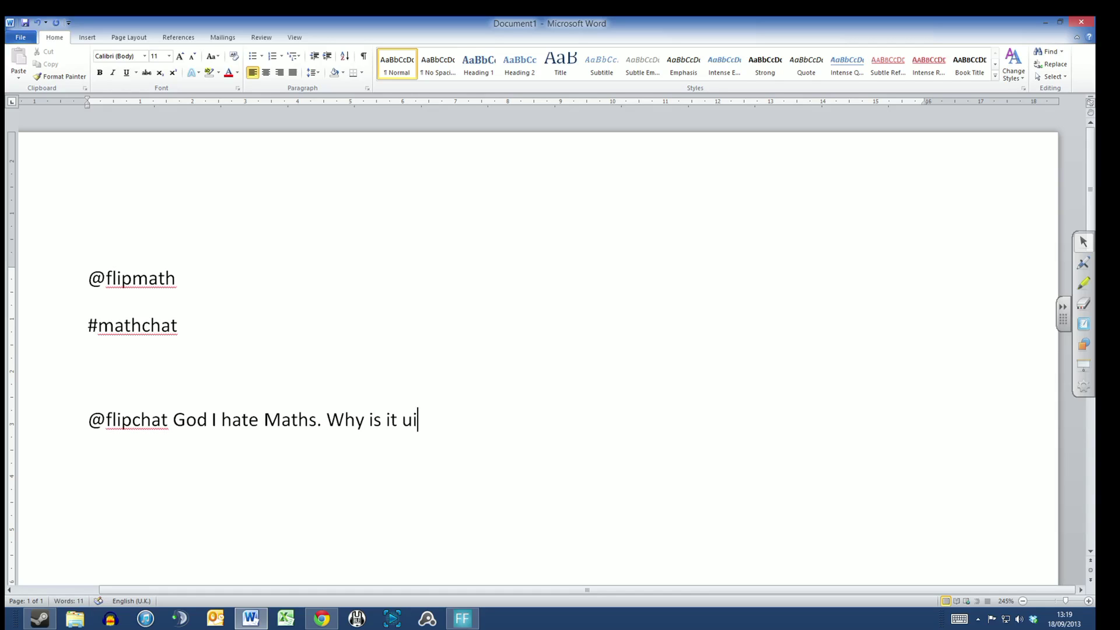
pyautogui.press('BackSpace')
pyautogui.press('BackSpace')
pyautogui.write('impossible')
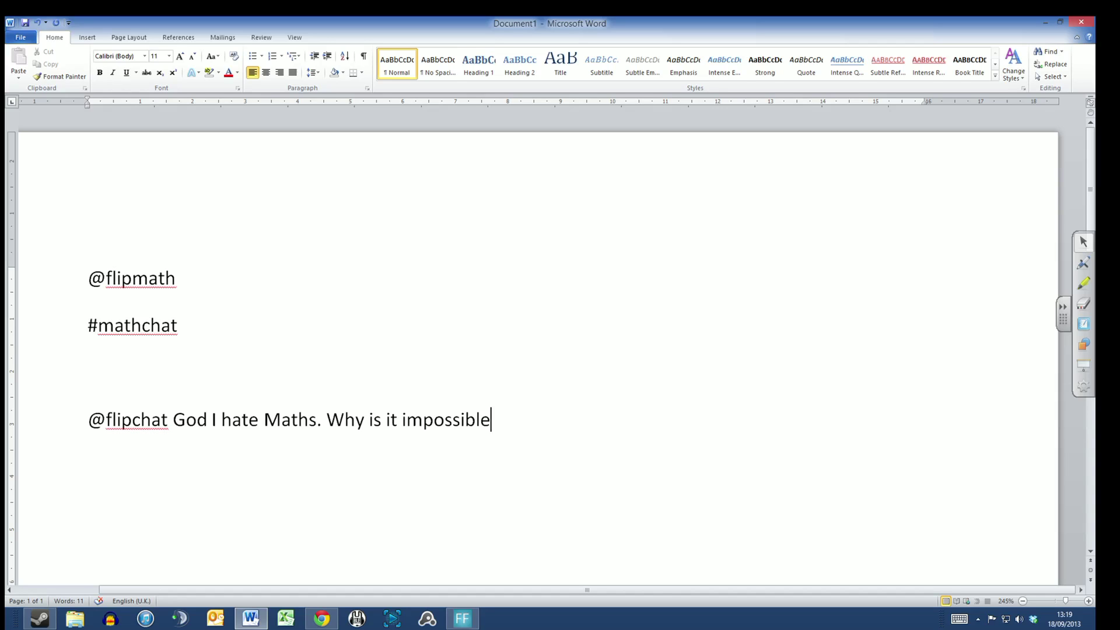
pyautogui.moveTo(169, 420); pyautogui.dragTo(88, 420)
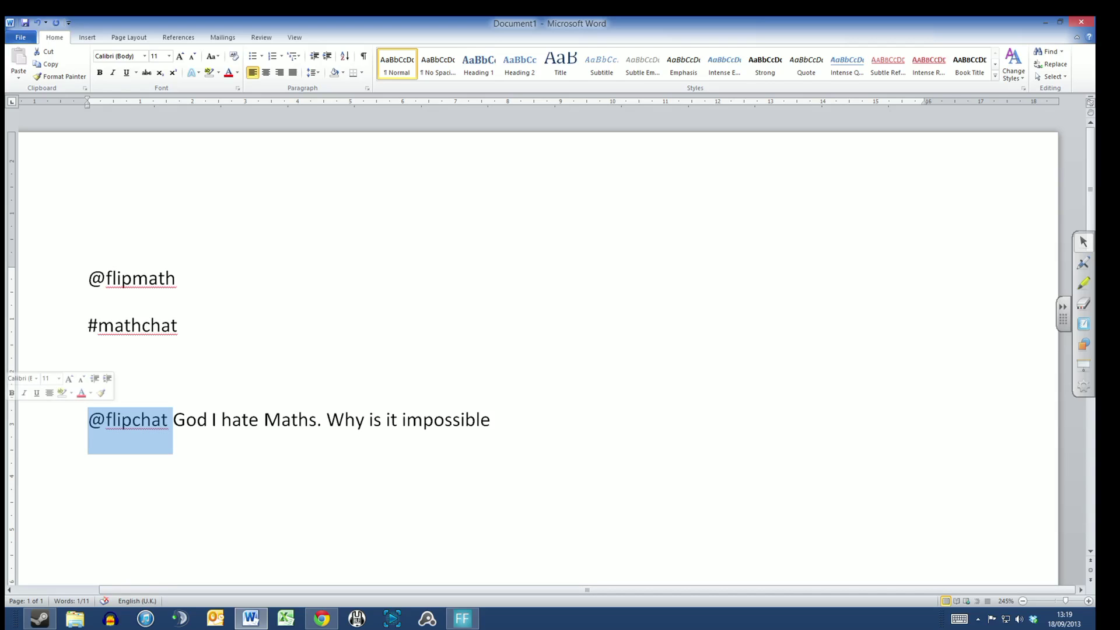
pyautogui.press('Right')
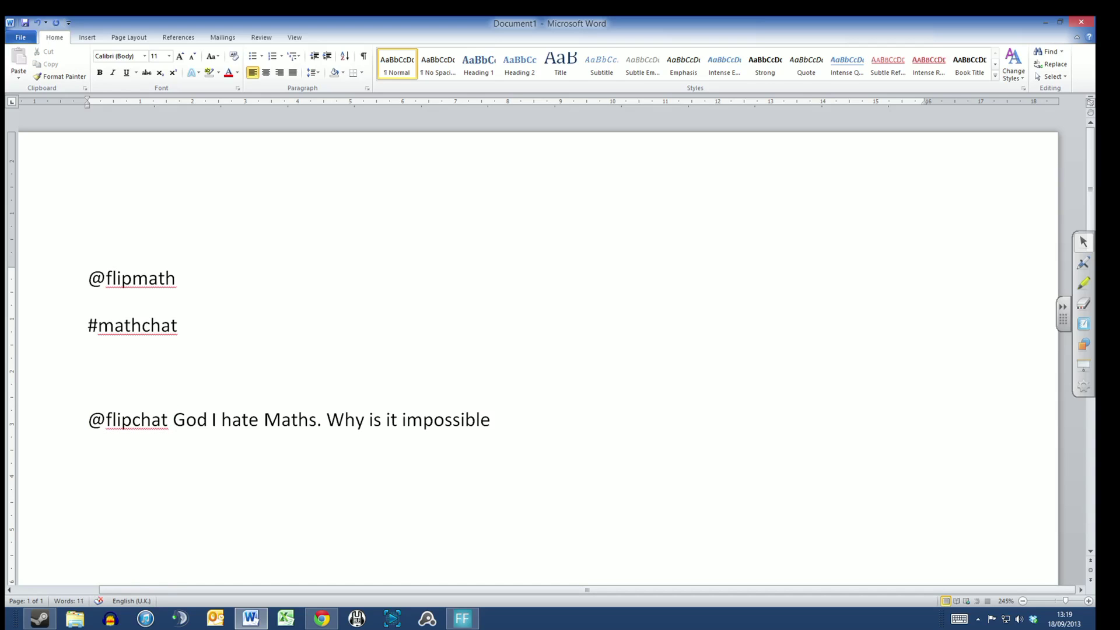
pyautogui.write('@pile')
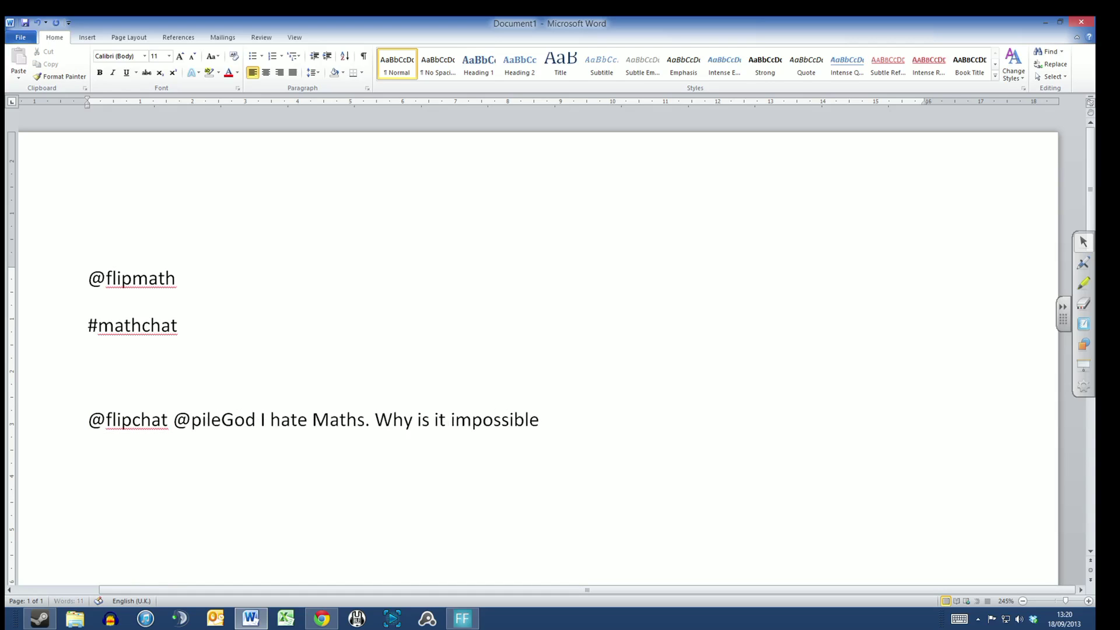
pyautogui.write('ofshamePC')
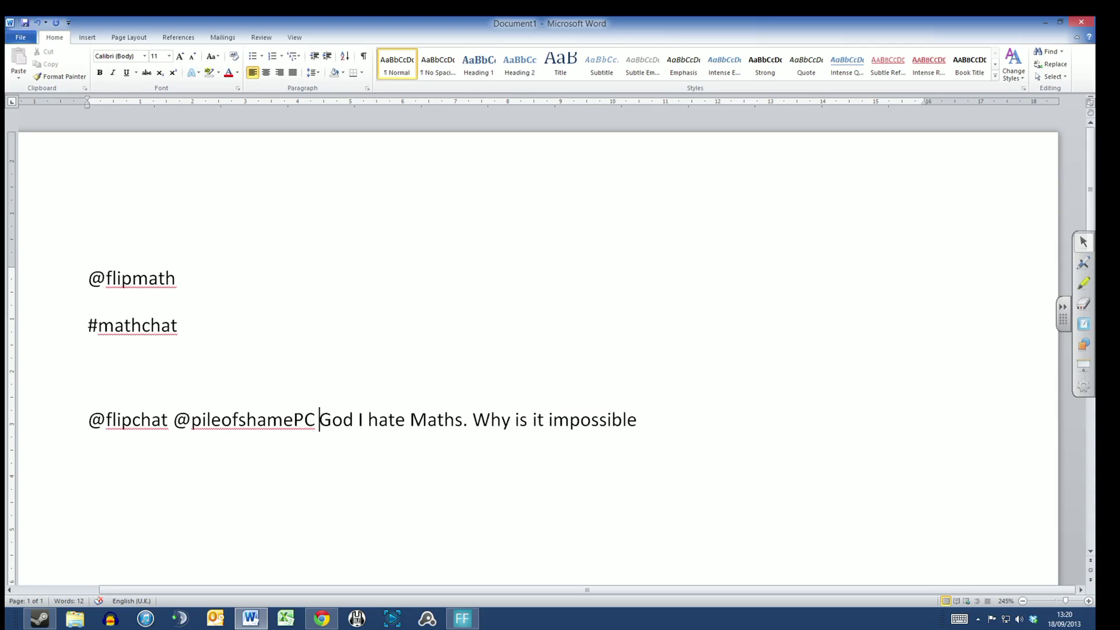
pyautogui.press('BackSpace')
pyautogui.press('BackSpace')
pyautogui.press('BackSpace')
pyautogui.press('BackSpace')
pyautogui.press('BackSpace')
pyautogui.press('BackSpace')
pyautogui.press('BackSpace')
pyautogui.press('BackSpace')
pyautogui.press('BackSpace')
pyautogui.press('BackSpace')
pyautogui.press('BackSpace')
pyautogui.press('BackSpace')
pyautogui.press('BackSpace')
pyautogui.press('BackSpace')
pyautogui.press('BackSpace')
pyautogui.press('BackSpace')
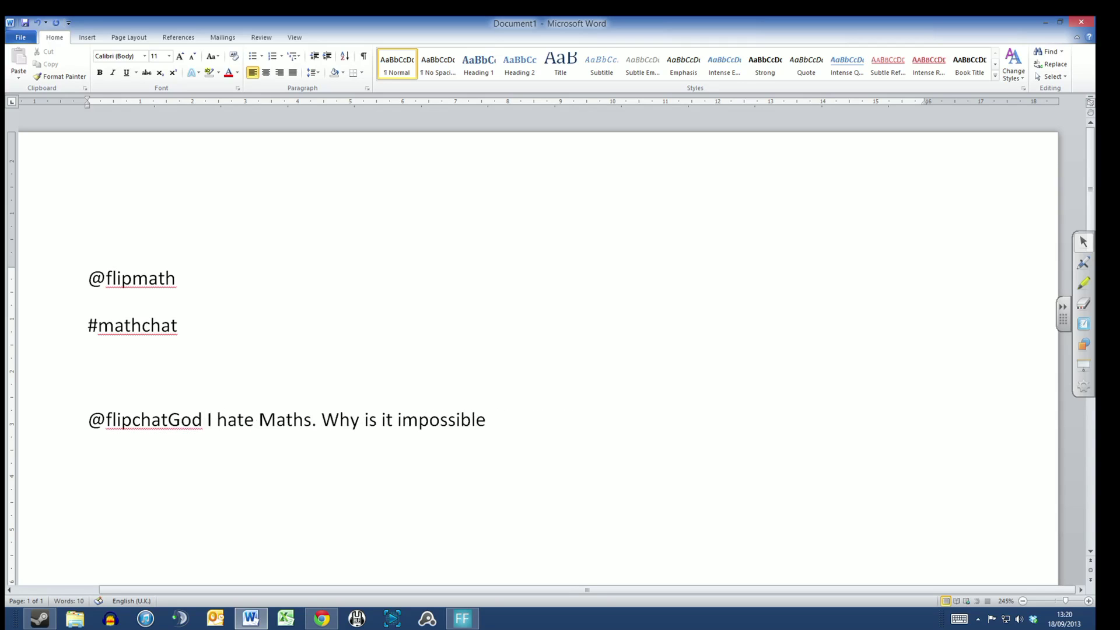
pyautogui.press('BackSpace')
pyautogui.press('BackSpace')
pyautogui.press('BackSpace')
pyautogui.press('BackSpace')
pyautogui.press('BackSpace')
pyautogui.press('BackSpace')
pyautogui.press('BackSpace')
pyautogui.press('BackSpace')
pyautogui.press('BackSpace')
pyautogui.press('BackSpace')
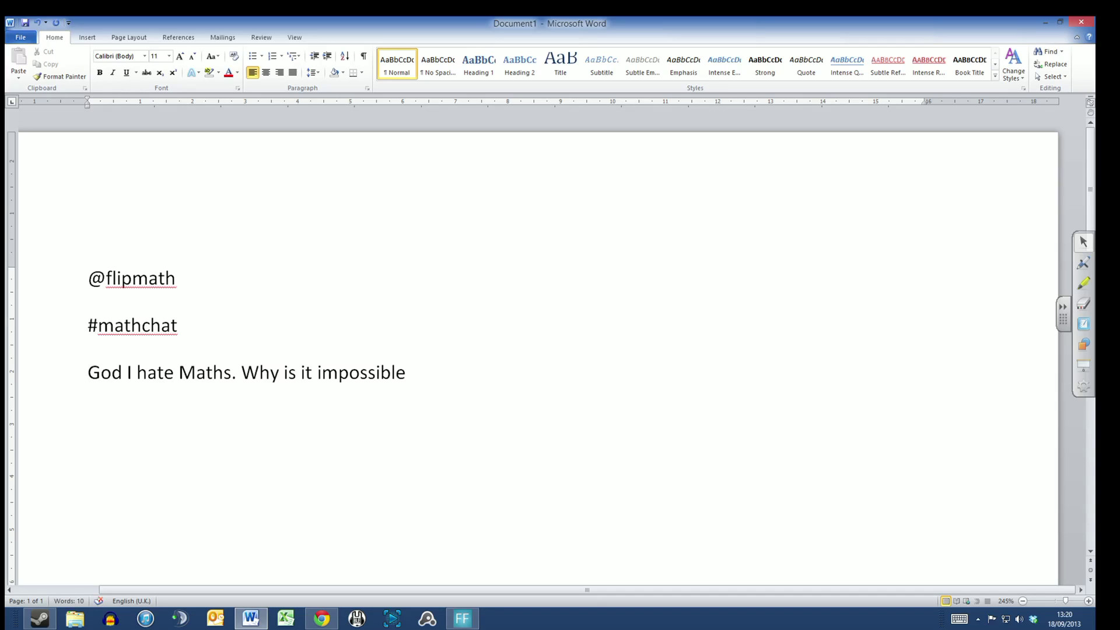
pyautogui.press('BackSpace')
pyautogui.press('Return')
pyautogui.press('Delete')
pyautogui.press('Delete')
pyautogui.press('Delete')
pyautogui.press('Delete')
pyautogui.press('Delete')
pyautogui.press('Delete')
pyautogui.press('Delete')
pyautogui.press('Delete')
pyautogui.press('Delete')
pyautogui.press('Delete')
pyautogui.press('Delete')
pyautogui.press('Delete')
pyautogui.press('Delete')
pyautogui.press('Delete')
pyautogui.press('Delete')
pyautogui.press('Delete')
pyautogui.press('Delete')
pyautogui.press('Delete')
pyautogui.press('Delete')
pyautogui.press('Delete')
pyautogui.press('Delete')
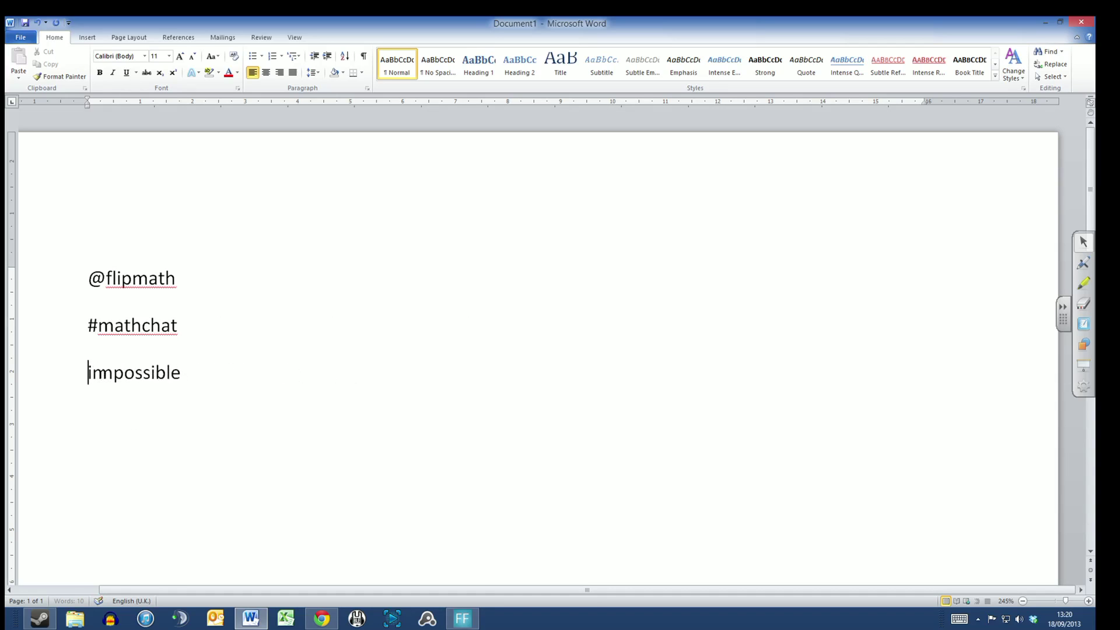
pyautogui.press('Delete')
pyautogui.press('Delete')
pyautogui.press('Delete')
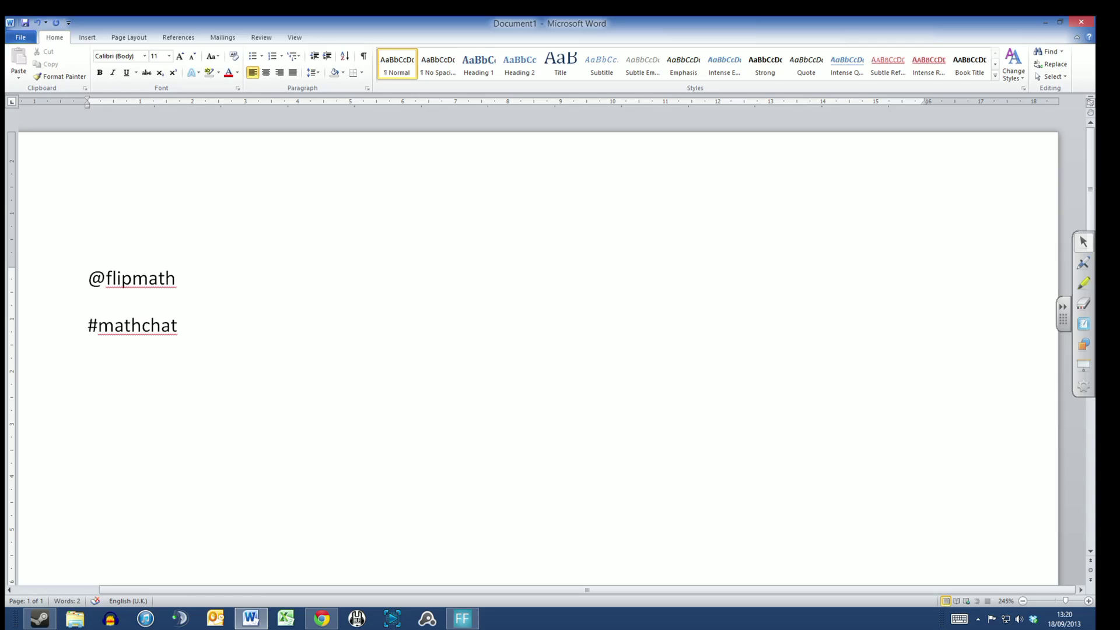
pyautogui.write('@flipchat')
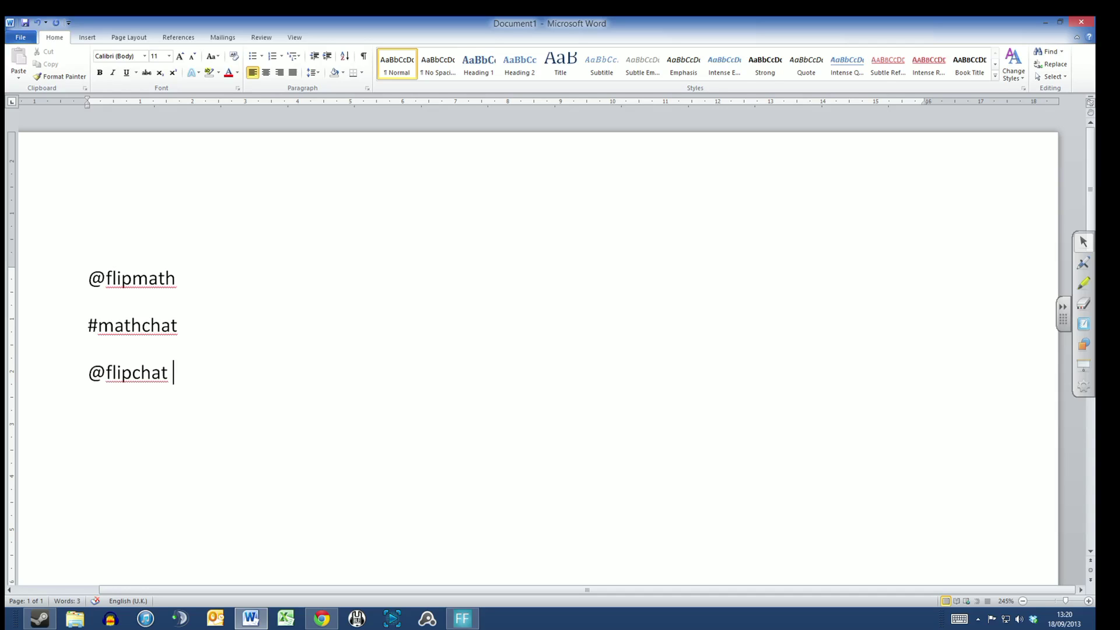
pyautogui.write('I was watchin')
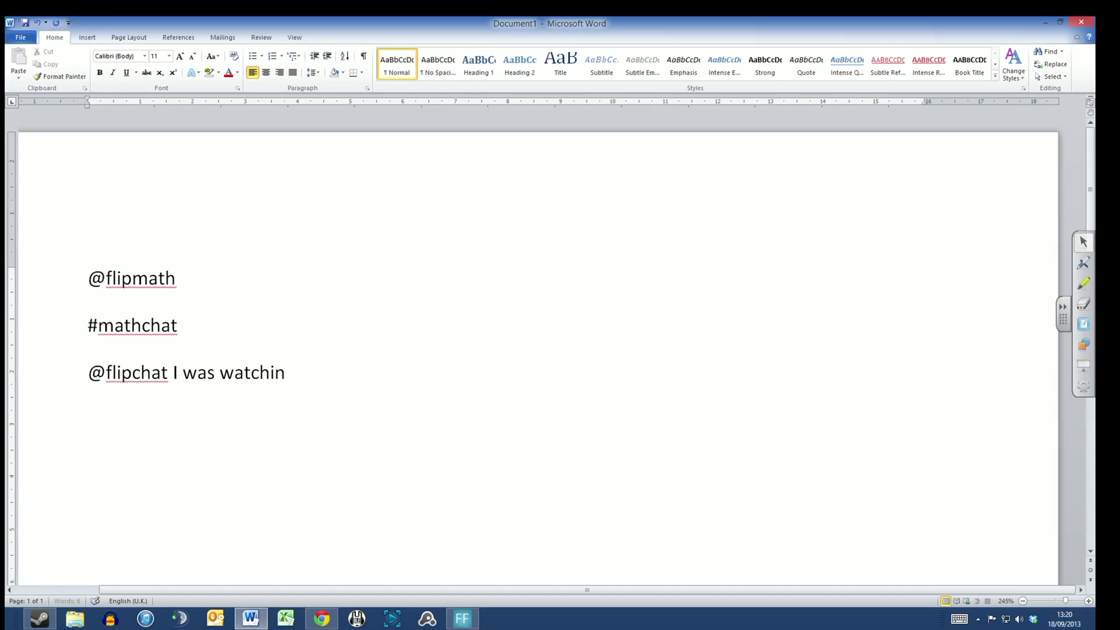
pyautogui.write('g Lady')
pyautogui.write(' Hah')
pyautogui.press('BackSpace')
pyautogui.press('BackSpace')
pyautogui.press('BackSpace')
pyautogui.write('gag')
pyautogui.press('BackSpace')
pyautogui.press('BackSpace')
pyautogui.press('BackSpace')
pyautogui.write('Gaga')
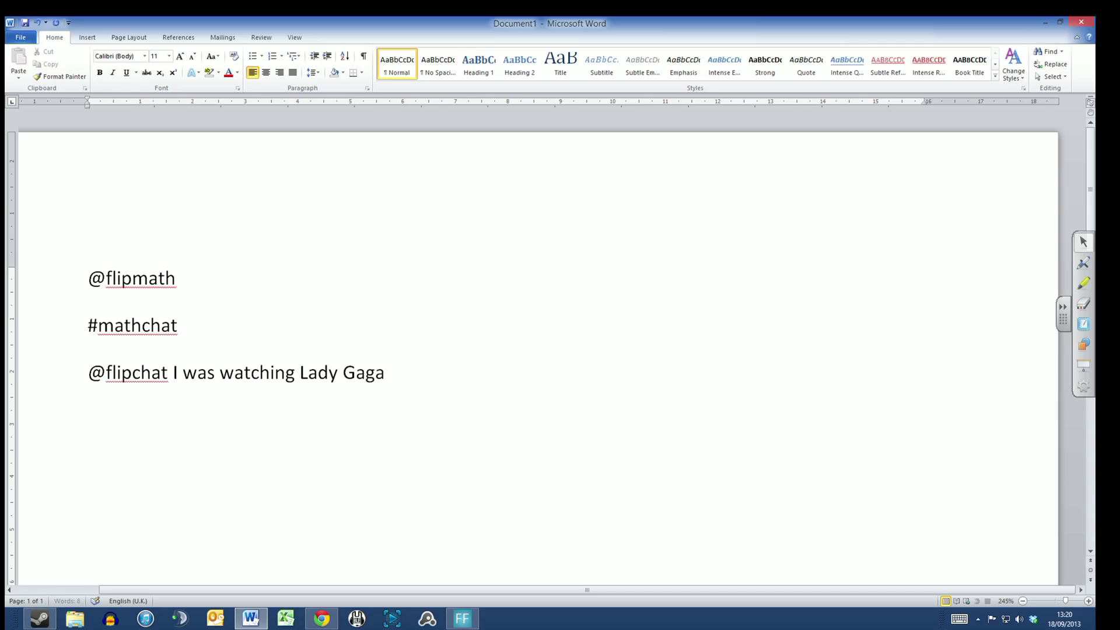
pyautogui.write(' performing last night')
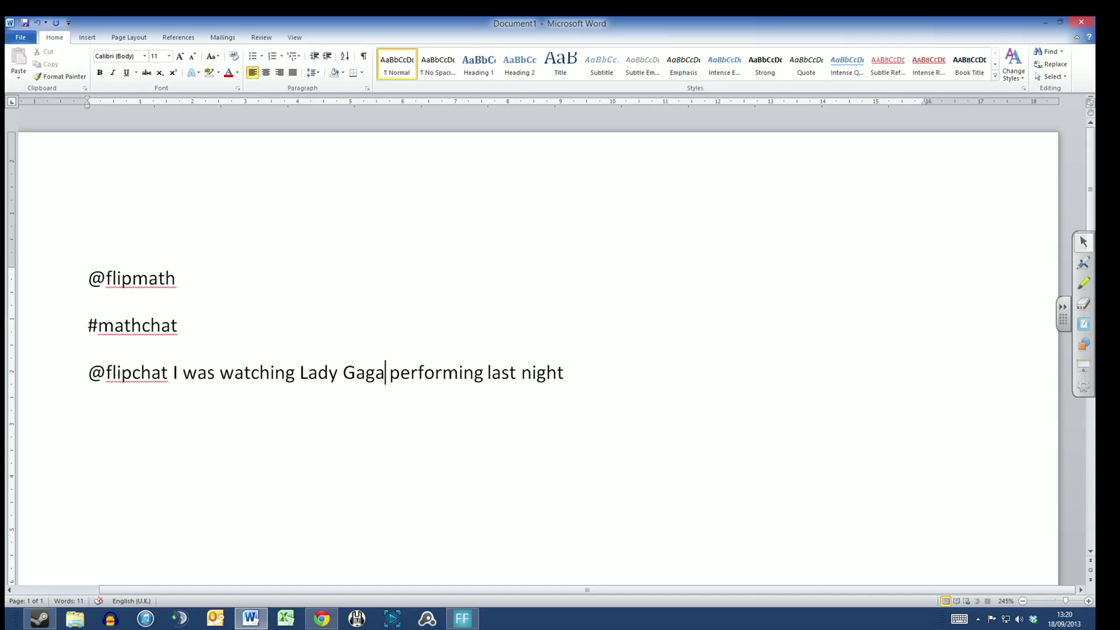
pyautogui.moveTo(385, 372); pyautogui.dragTo(299, 372)
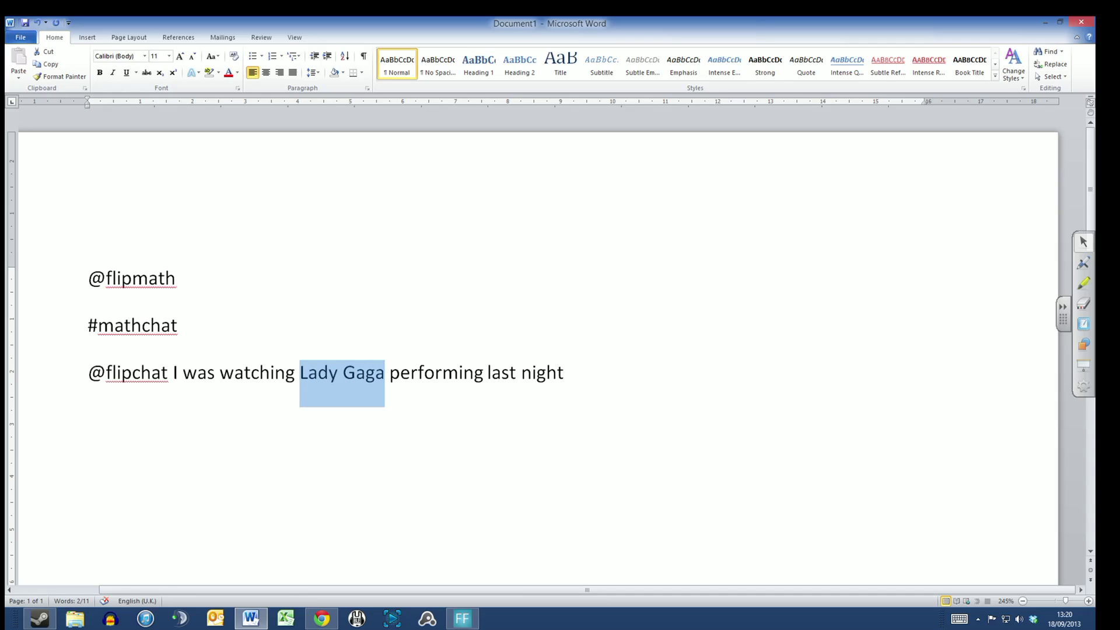
pyautogui.write('@ladygaga')
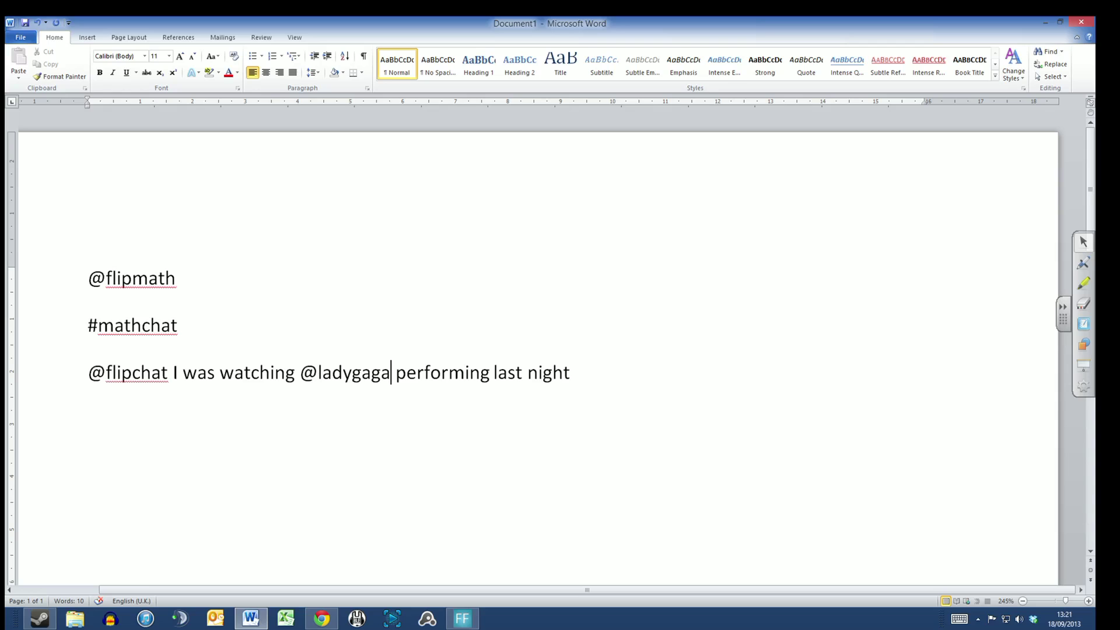
pyautogui.click(336, 625)
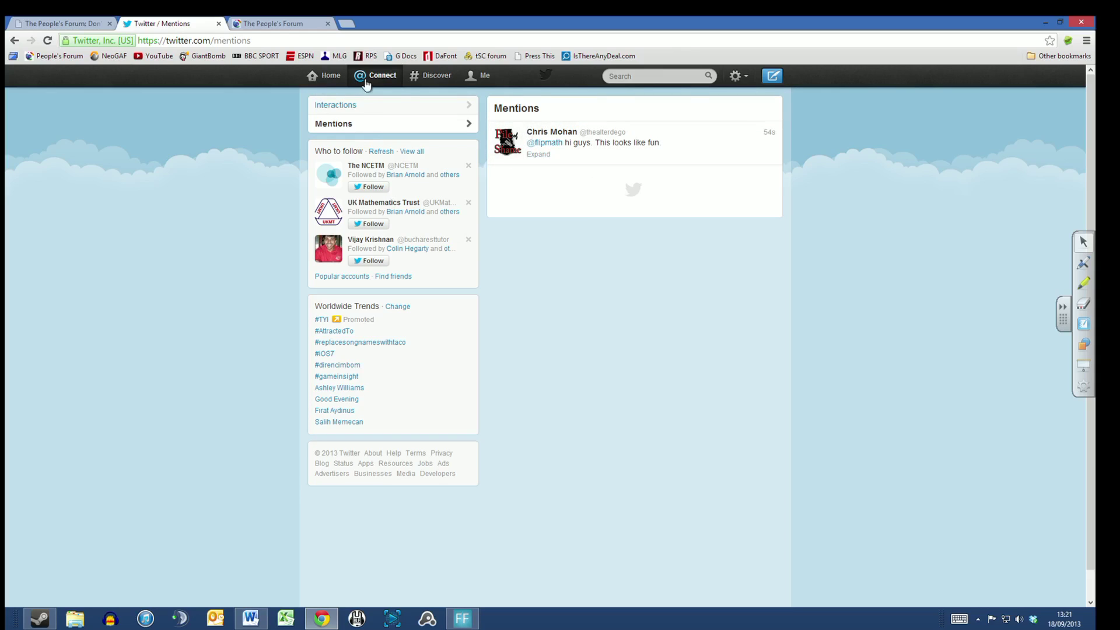
# Step: Open Discover to list tweets tailored for the account
pyautogui.click(424, 82)
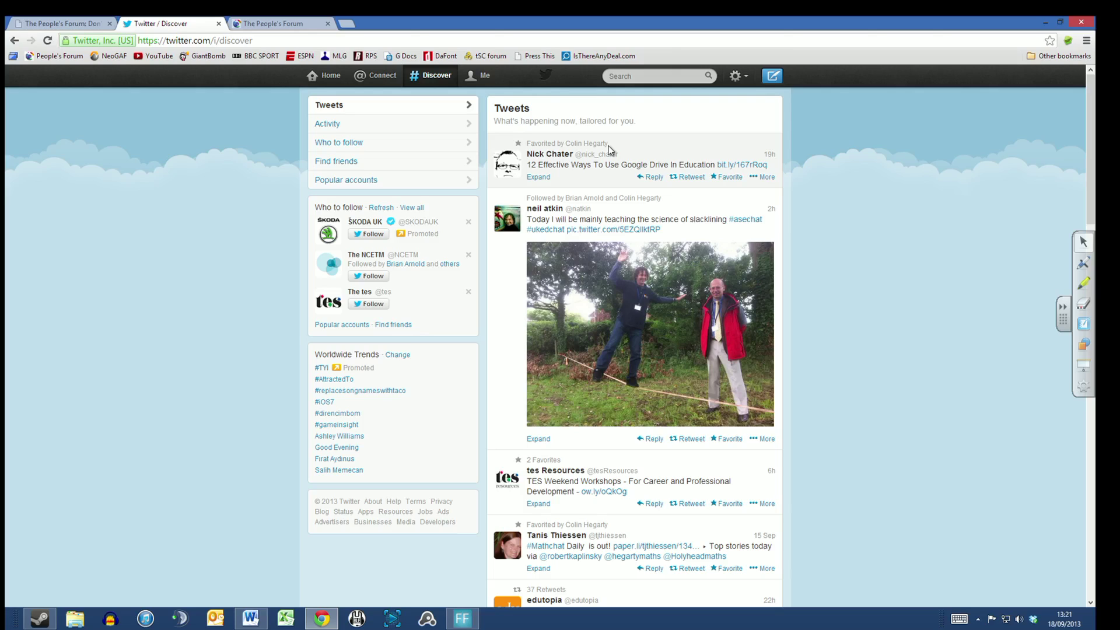
# Step: Search for #niedchat and save it from the search options menu
pyautogui.click(648, 76)
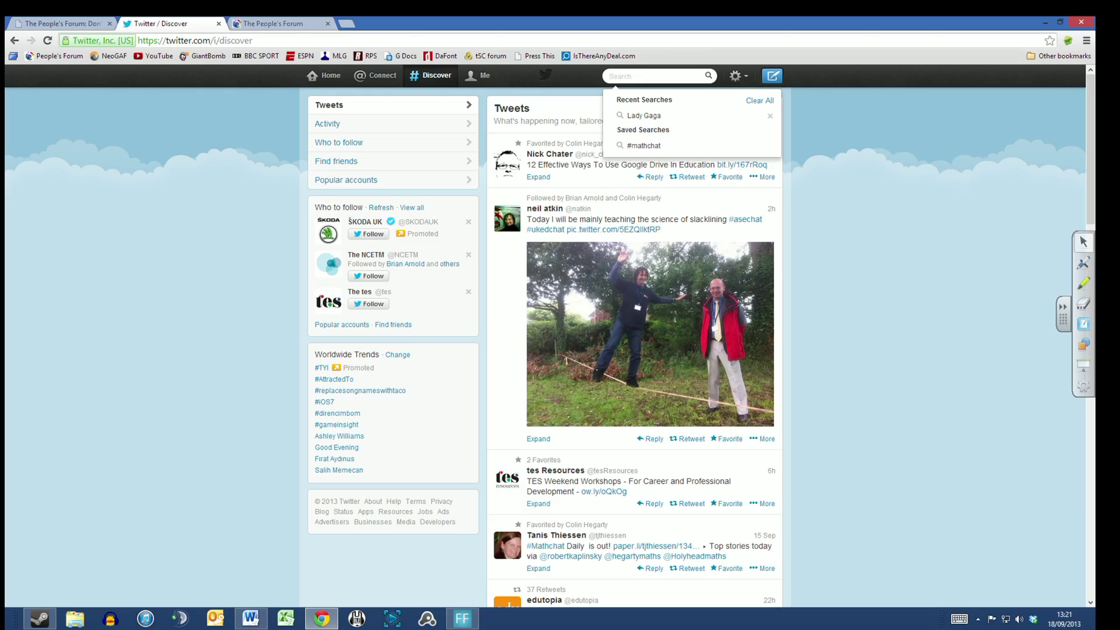
pyautogui.write('nied')
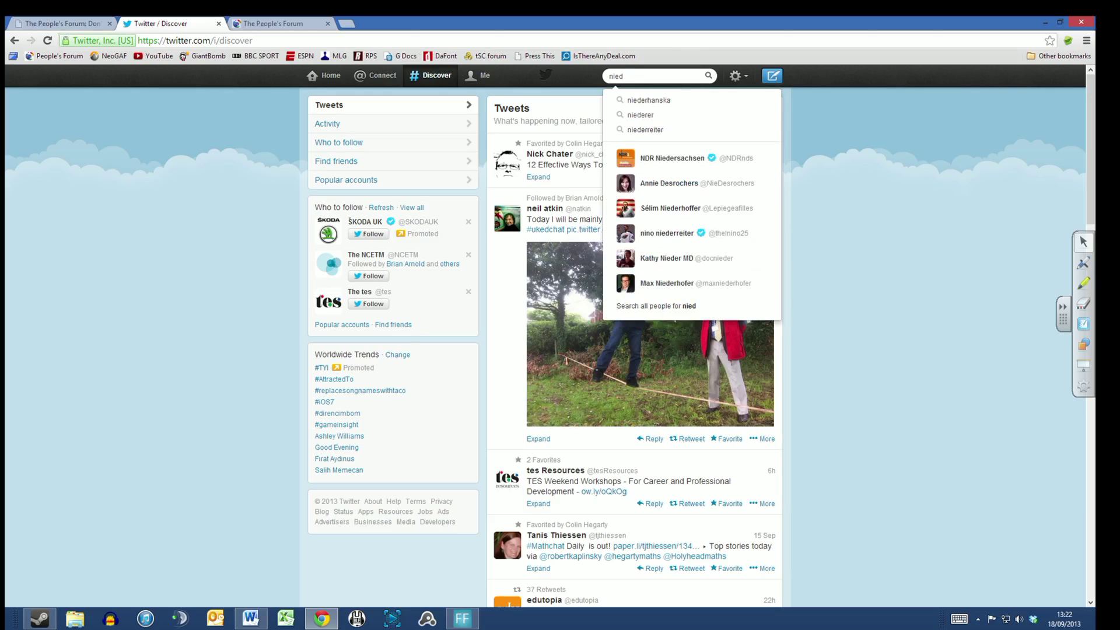
pyautogui.write('chat')
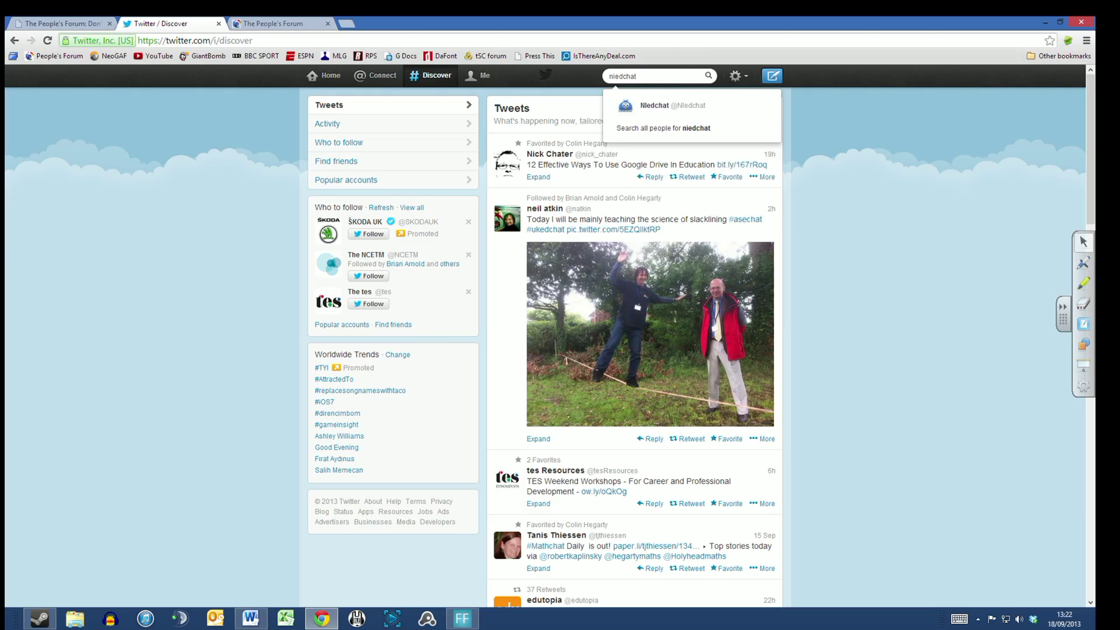
pyautogui.press('Home')
pyautogui.write('#')
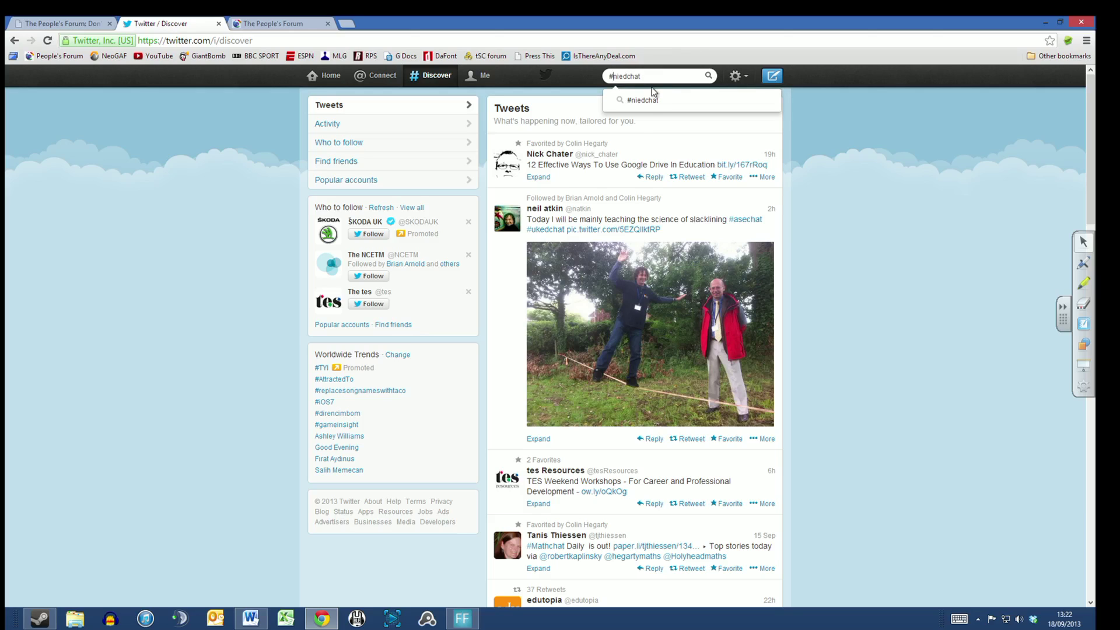
pyautogui.press('Return')
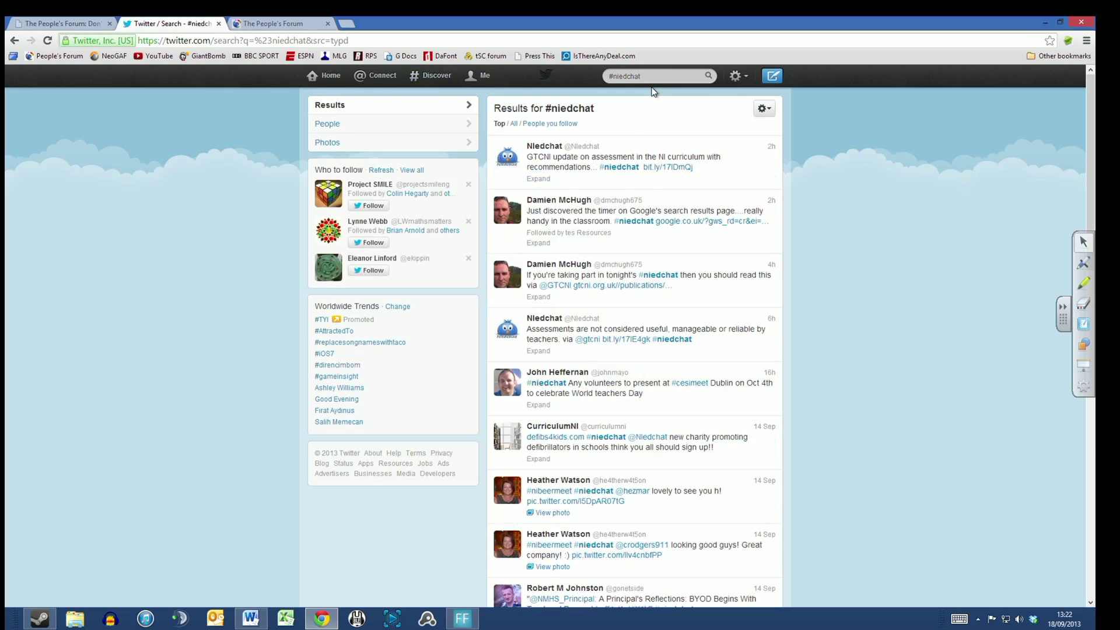
pyautogui.click(612, 174)
pyautogui.click(761, 111)
pyautogui.click(755, 126)
# Step: Clear the search box and open the saved #mathchat search results
pyautogui.moveTo(646, 76); pyautogui.dragTo(606, 76)
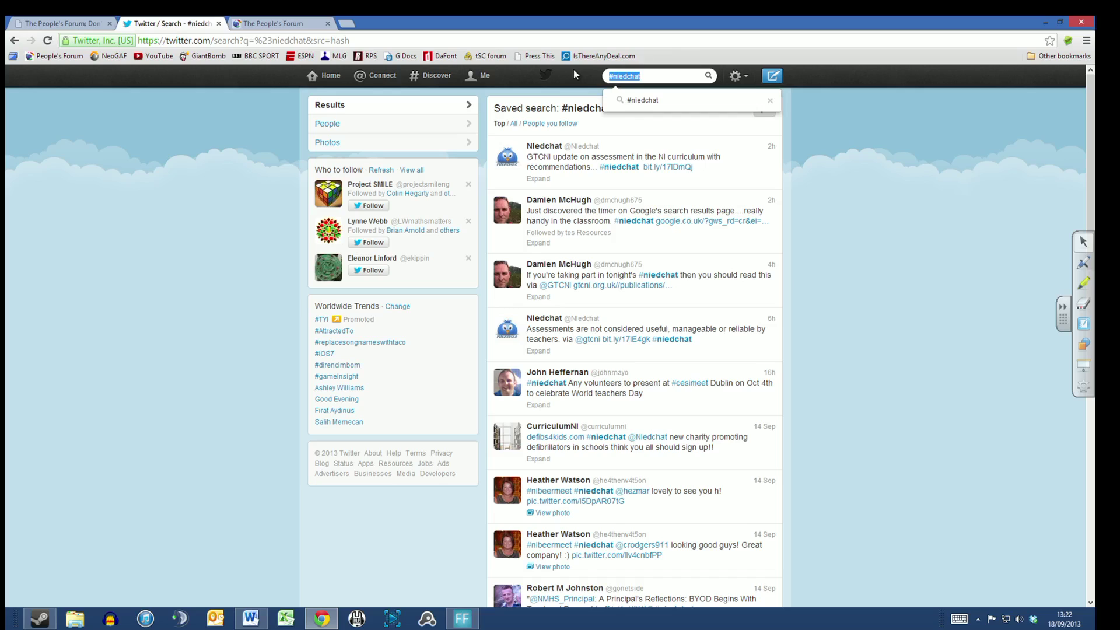
pyautogui.write('#')
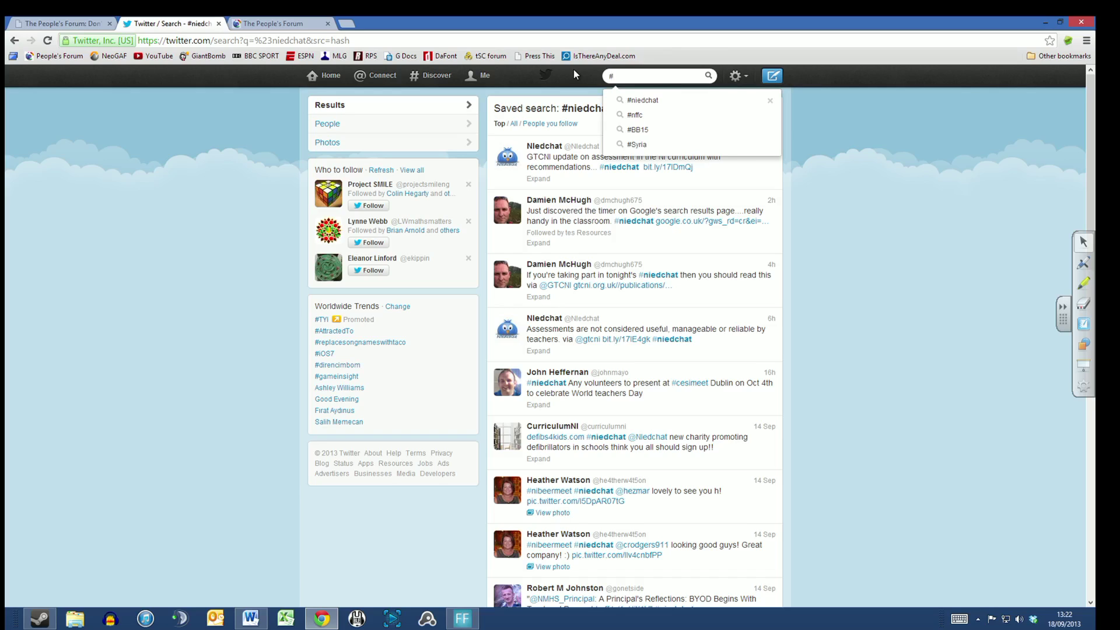
pyautogui.write('ma')
pyautogui.press('BackSpace')
pyautogui.press('BackSpace')
pyautogui.press('BackSpace')
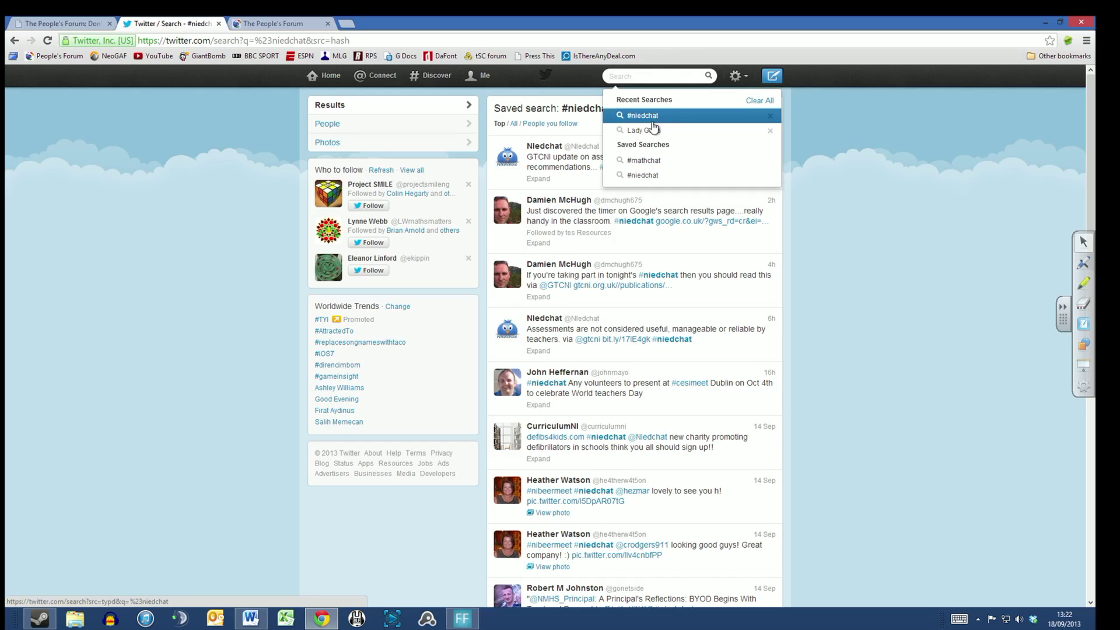
pyautogui.click(654, 162)
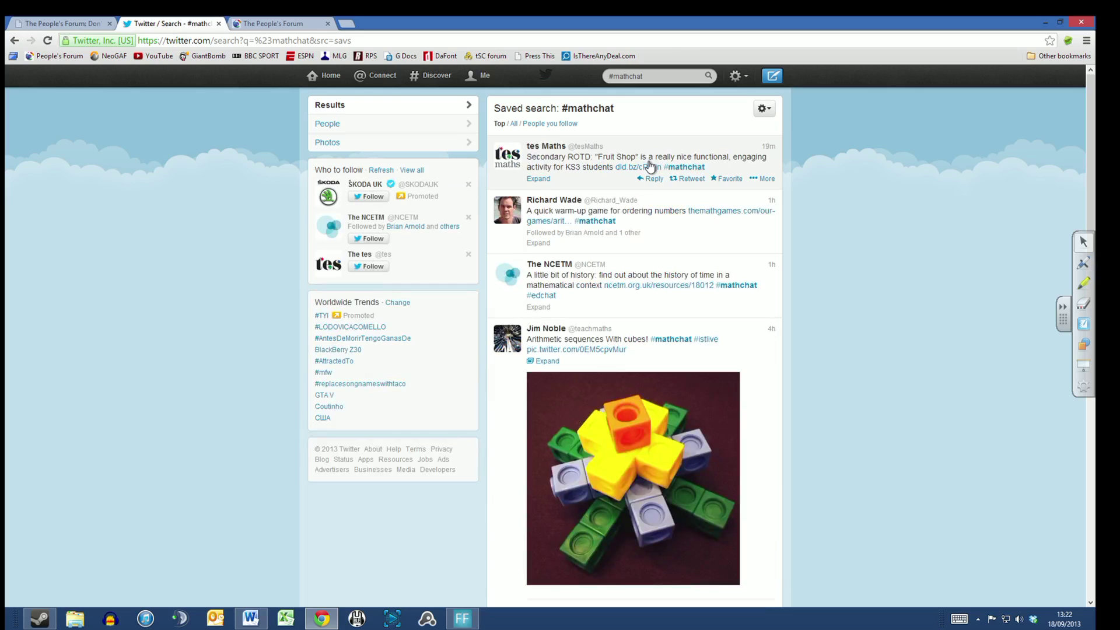
pyautogui.click(251, 618)
pyautogui.press('Return')
pyautogui.press('Return')
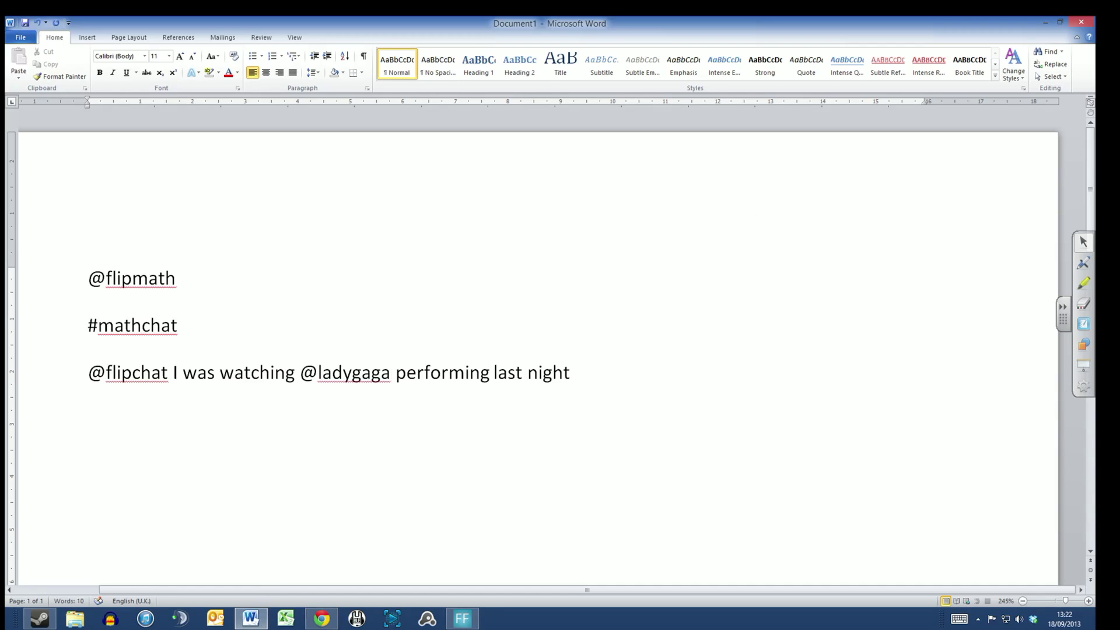
pyautogui.write('flipchatQ')
pyautogui.press('Left')
pyautogui.press('Left')
pyautogui.press('Left')
pyautogui.press('Left')
pyautogui.press('Left')
pyautogui.press('Left')
pyautogui.press('Left')
pyautogui.press('Left')
pyautogui.press('Left')
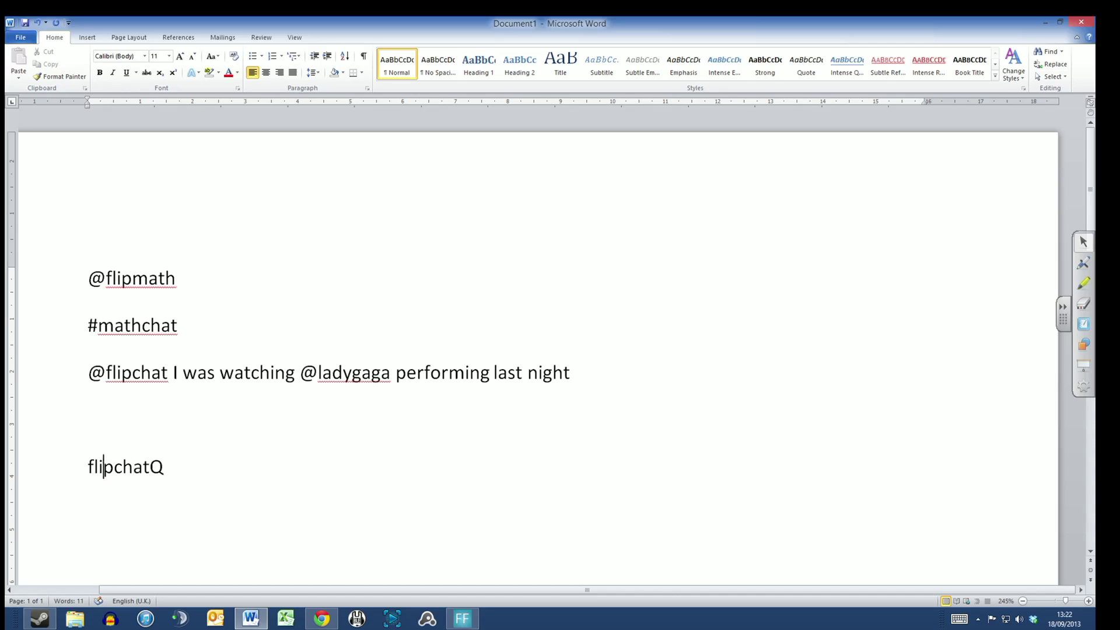
pyautogui.write('#')
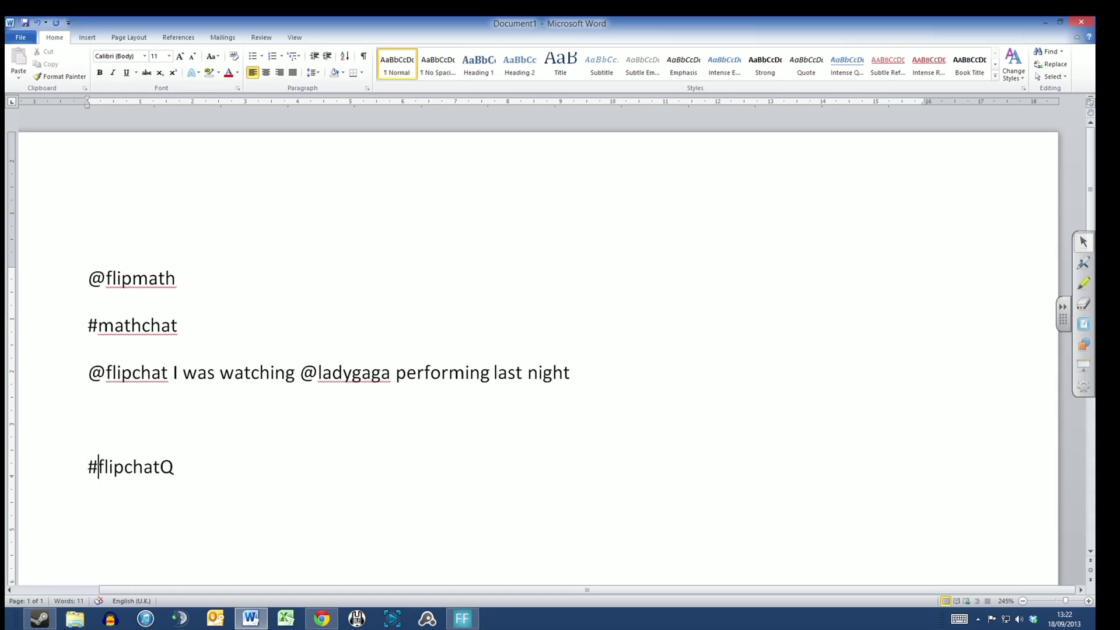
pyautogui.press('Home')
pyautogui.hotkey('shift', 'Down')
pyautogui.hotkey('ctrl', 'c')
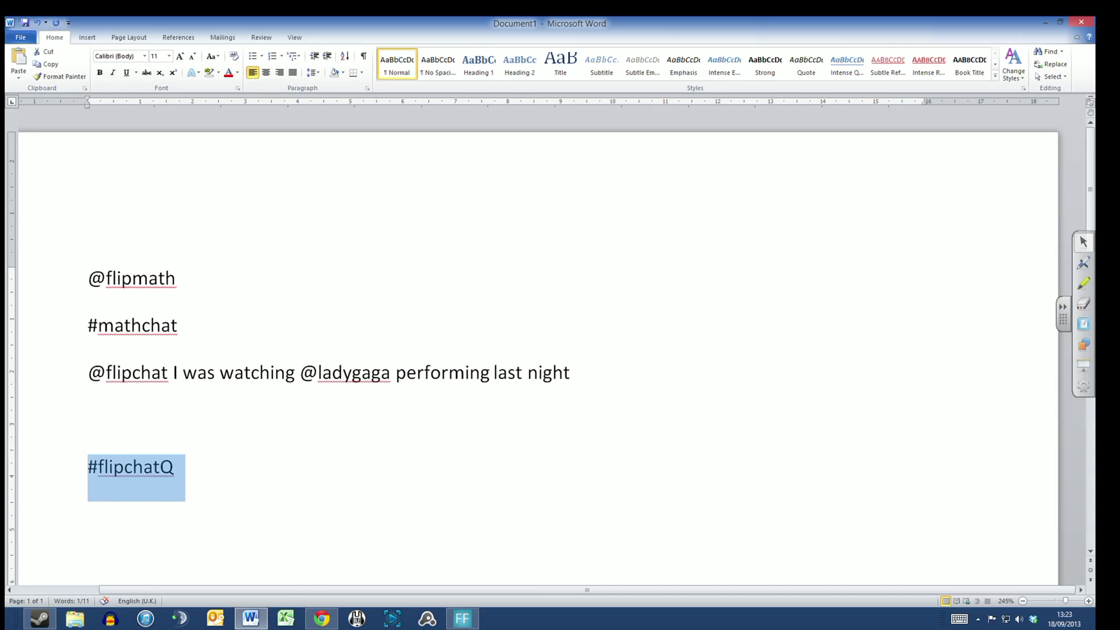
pyautogui.click(318, 621)
# Step: Paste and search #flipchatQ, save the search, then open the Mentions page
pyautogui.click(648, 75)
pyautogui.hotkey('ctrl', 'v')
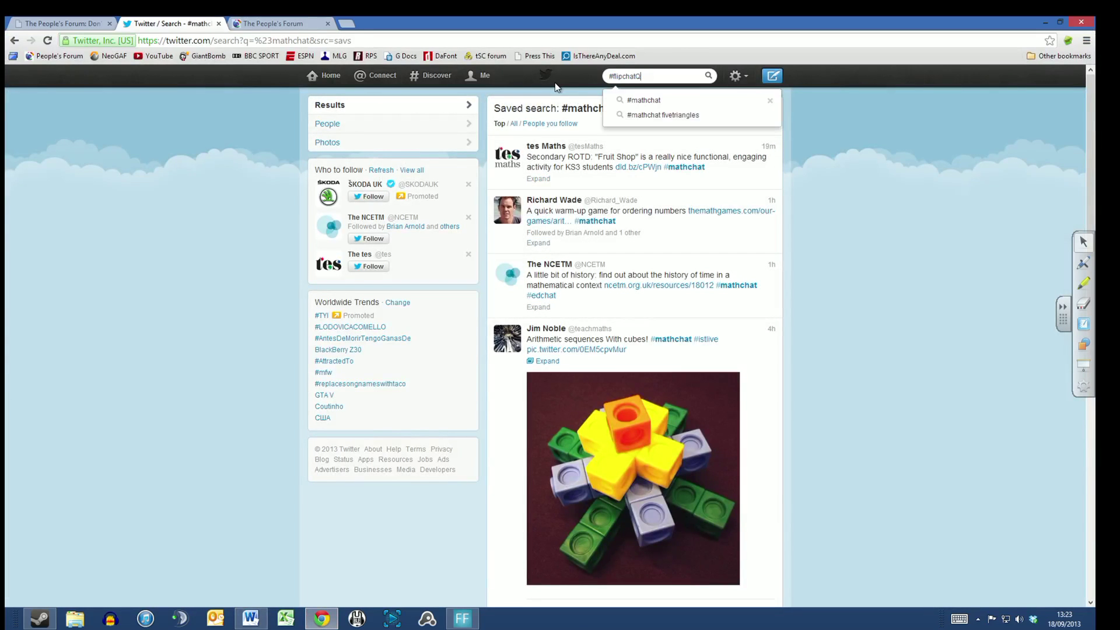
pyautogui.press('Return')
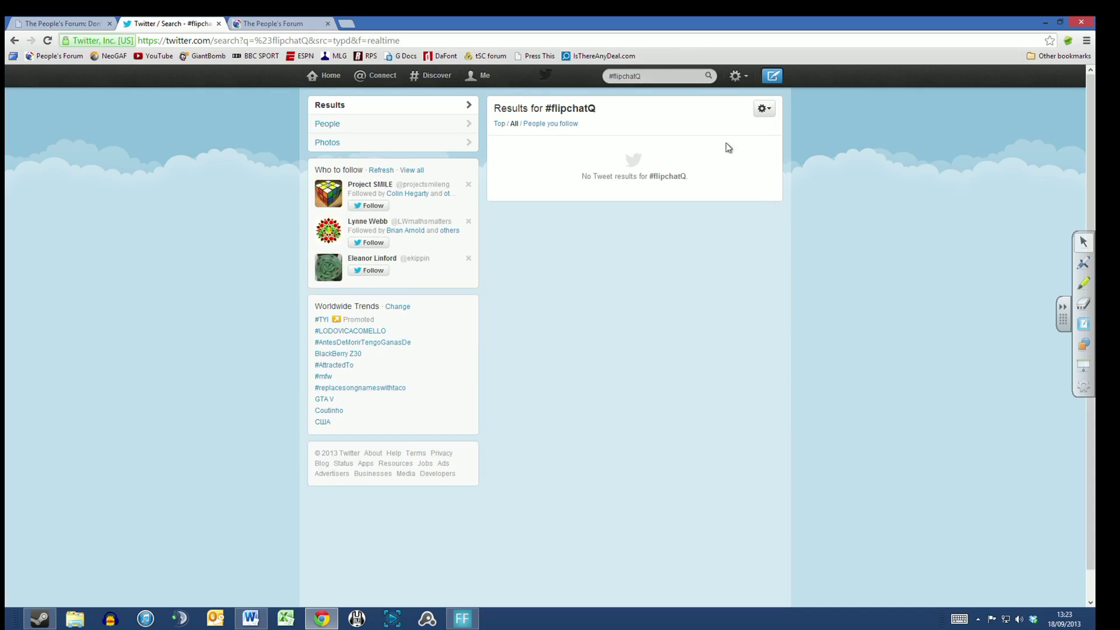
pyautogui.click(762, 109)
pyautogui.click(758, 124)
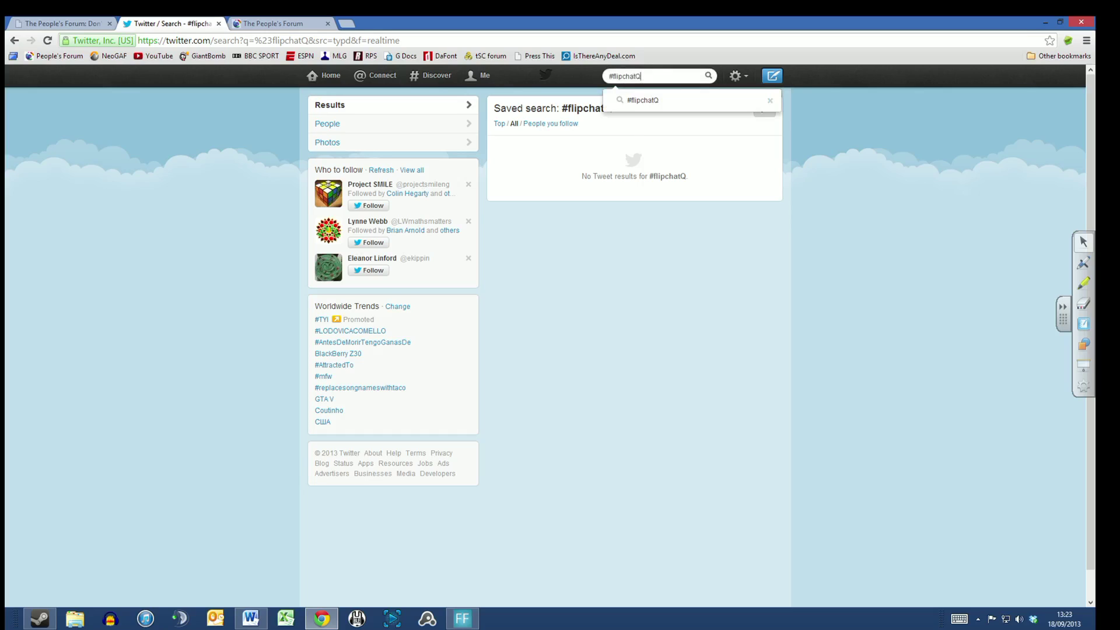
pyautogui.click(378, 80)
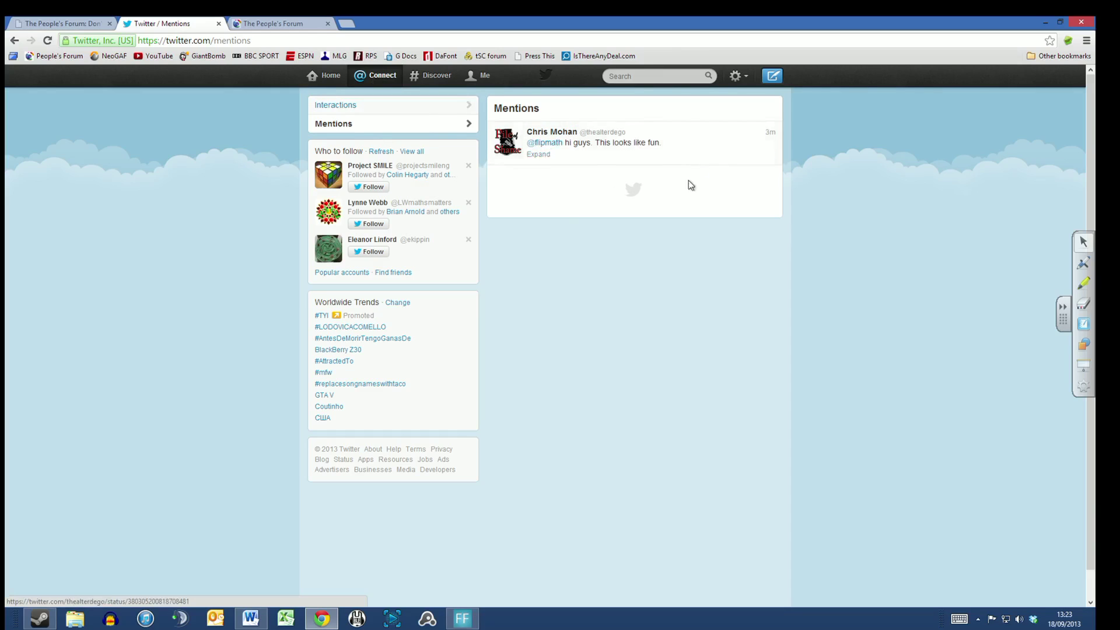
# Step: Reply to the mention with 'Hi back dude. Hope you're keeping well.' and open the location prompt
pyautogui.click(654, 156)
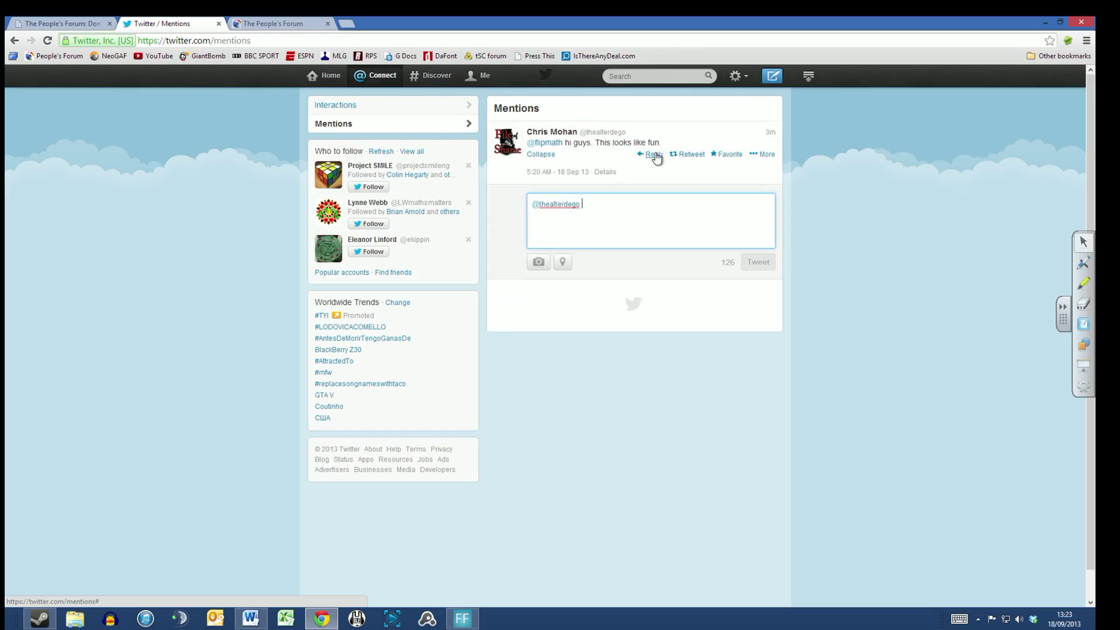
pyautogui.write('Hi bac')
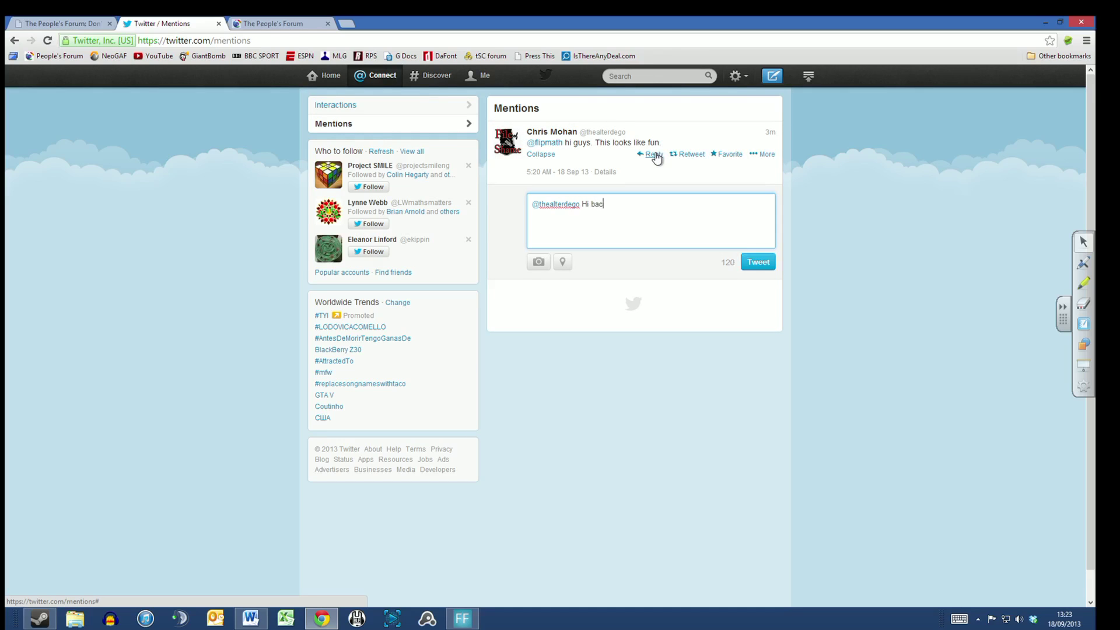
pyautogui.write("k dude. Hope you're keeping well.")
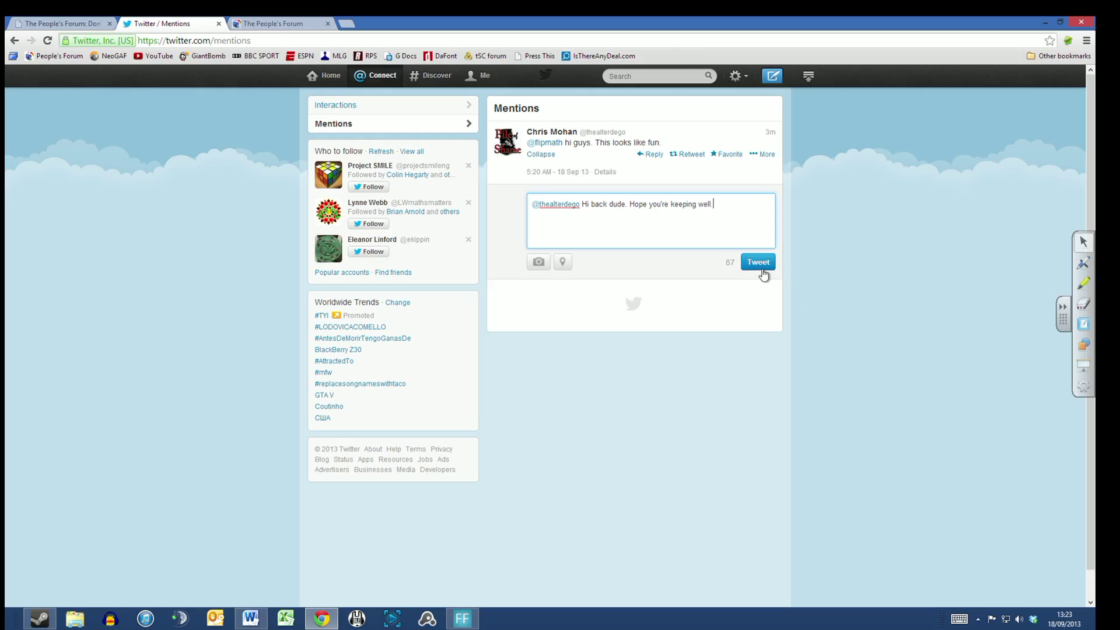
pyautogui.click(568, 266)
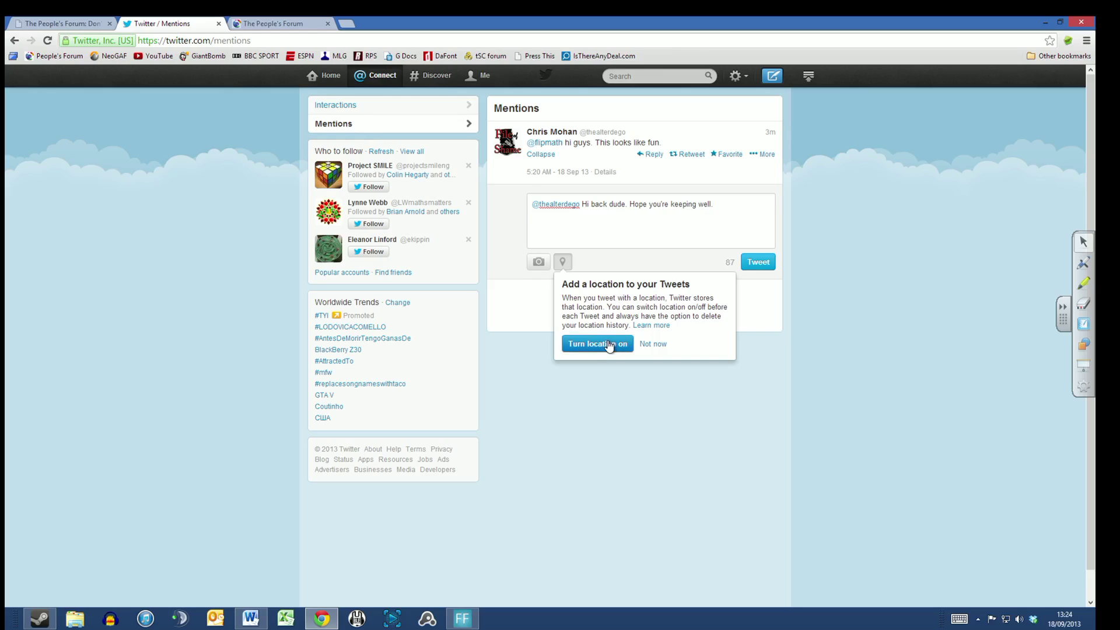
# Step: Turn location on for the reply, then switch it back off
pyautogui.click(609, 344)
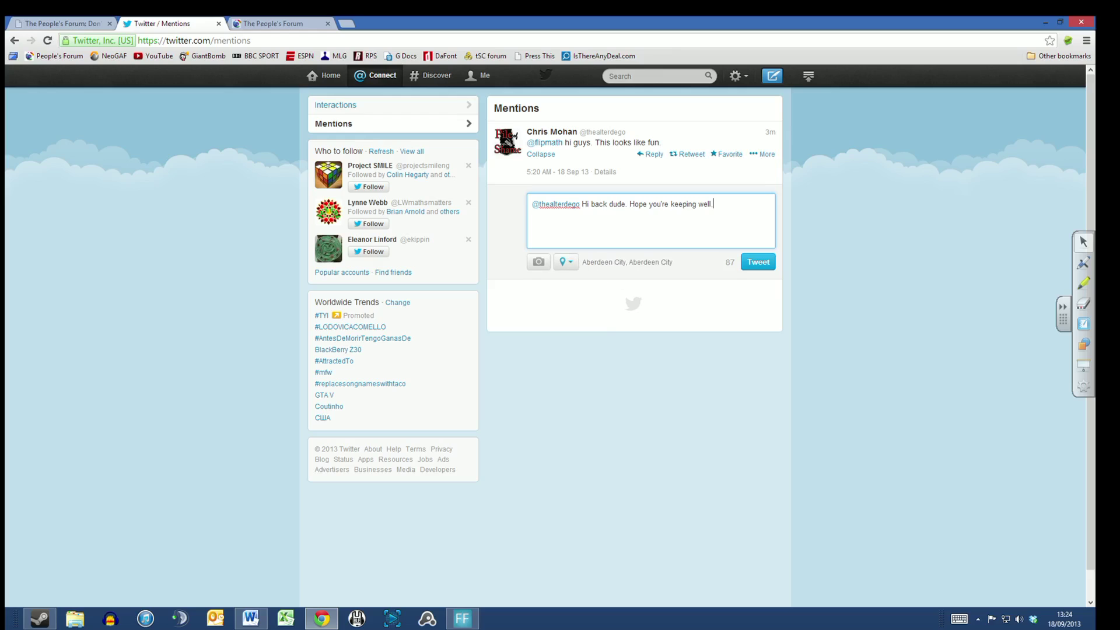
pyautogui.moveTo(582, 262); pyautogui.dragTo(679, 262)
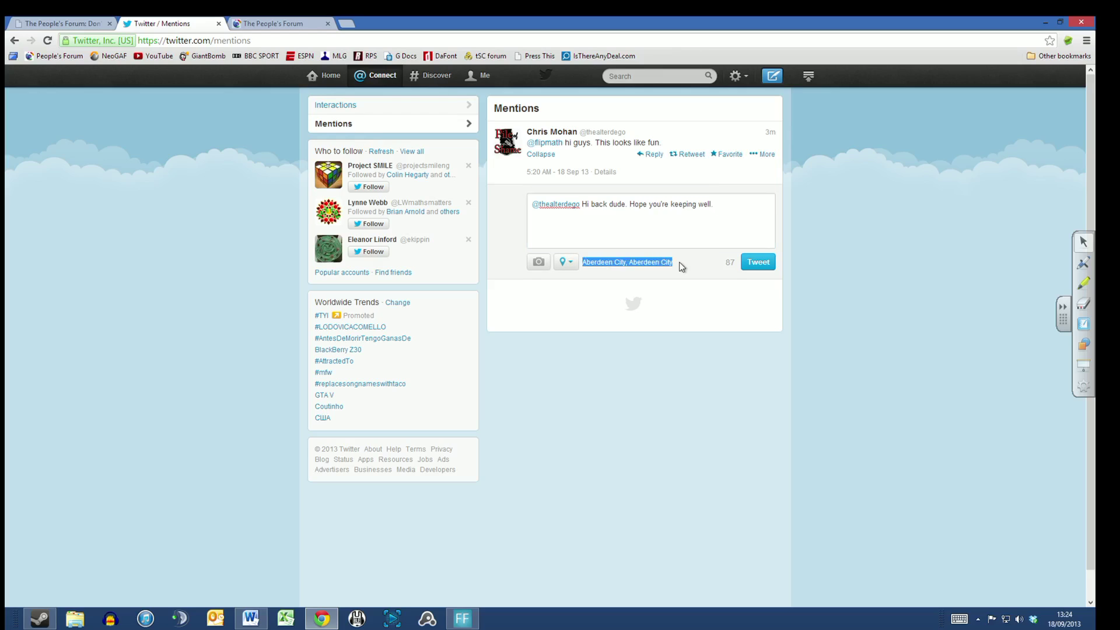
pyautogui.click(679, 262)
pyautogui.moveTo(582, 262)
pyautogui.mouseDown()
pyautogui.moveTo(677, 268)
pyautogui.moveTo(582, 262)
pyautogui.mouseUp()
pyautogui.click(562, 264)
pyautogui.click(618, 352)
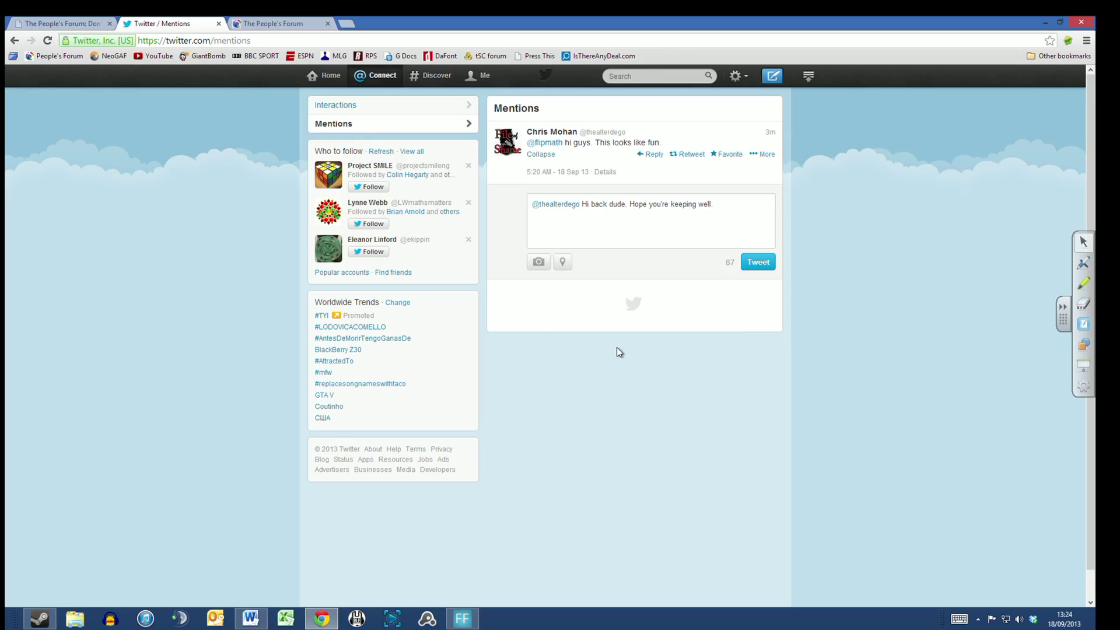
# Step: Cancel the photo attachment and add 'This is dead easy #flipchatQ' to the reply
pyautogui.click(539, 266)
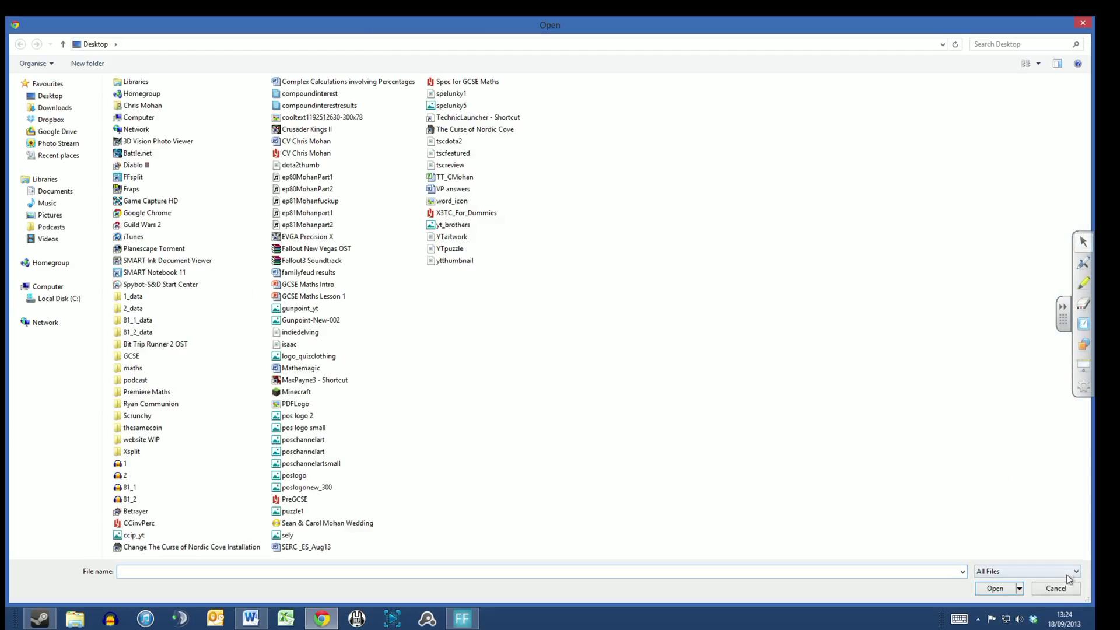
pyautogui.click(1066, 588)
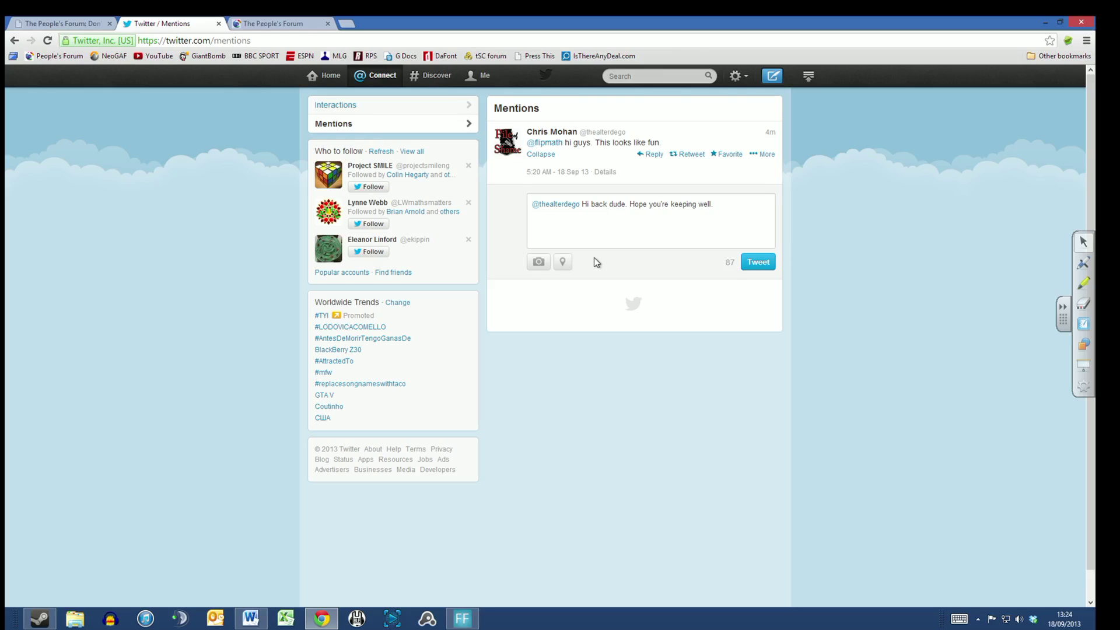
pyautogui.click(722, 207)
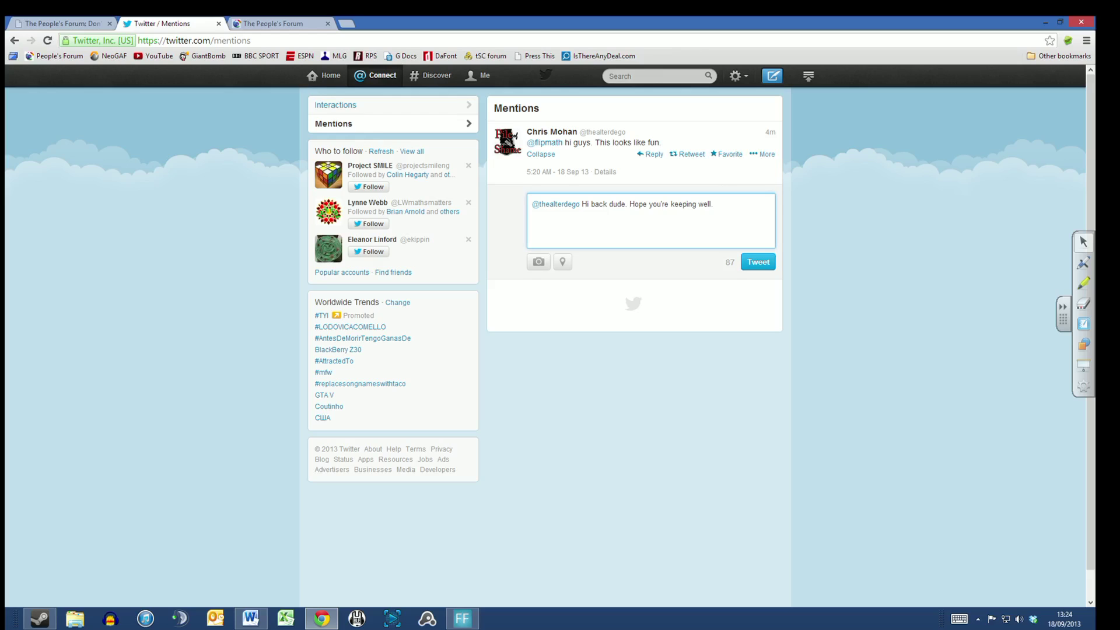
pyautogui.write('#flipchat')
pyautogui.write('Q')
pyautogui.write(' This is dea')
pyautogui.write('d easg')
pyautogui.press('BackSpace')
# Step: Send the #flipchatQ reply, then open the saved #flipchatQ search from Home to find it listed
pyautogui.write('y')
pyautogui.click(745, 260)
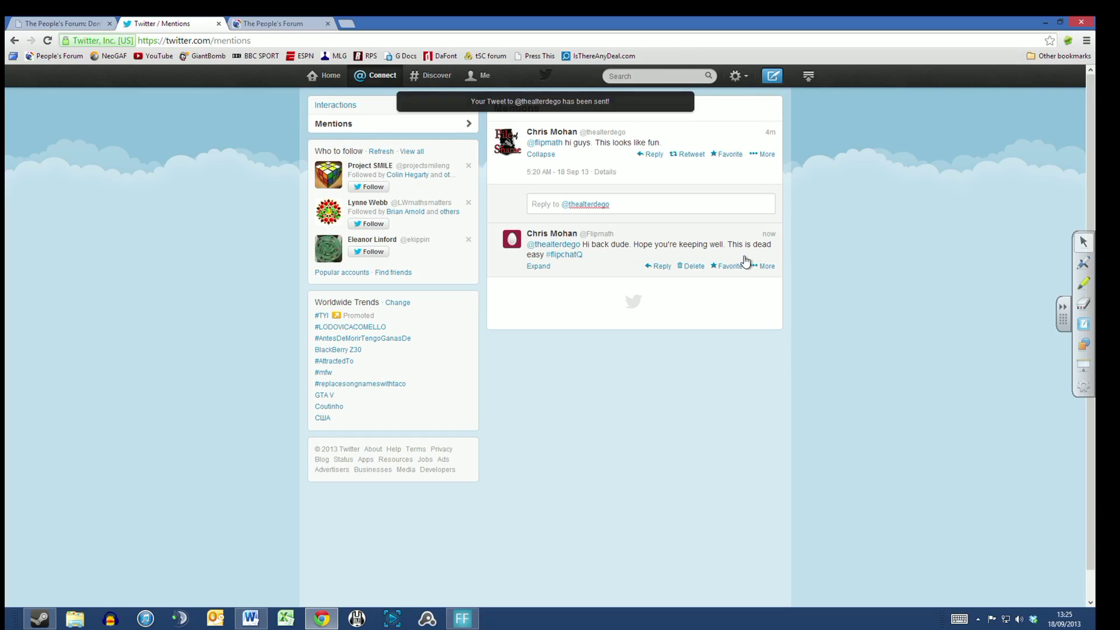
pyautogui.click(326, 81)
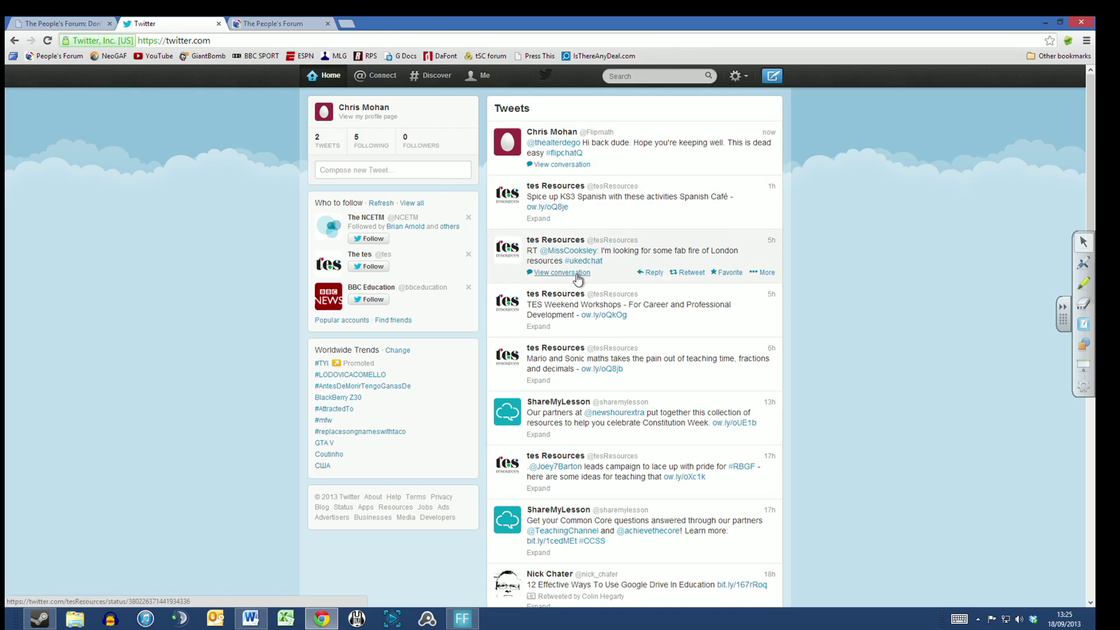
pyautogui.click(647, 76)
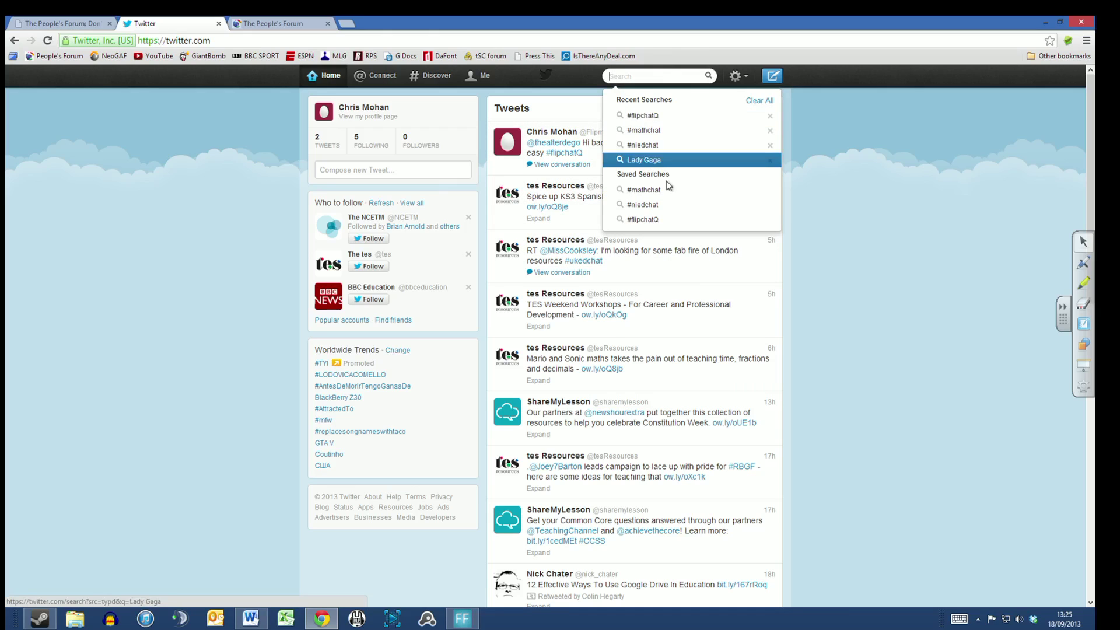
pyautogui.click(663, 219)
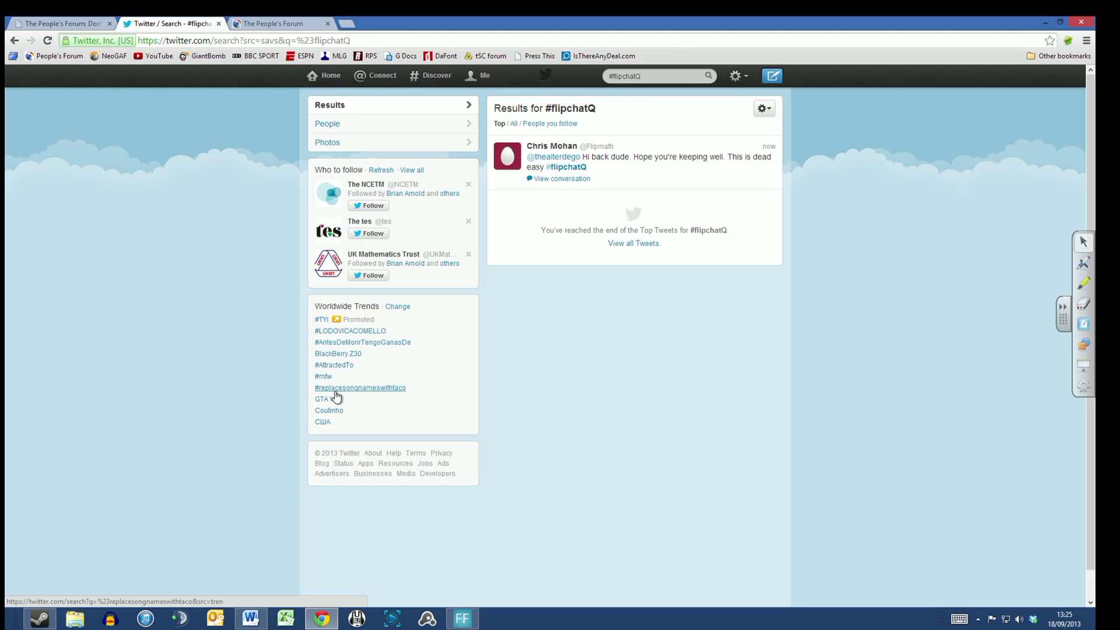
# Step: View and scroll through the tweets for the #AttractedTo trend
pyautogui.click(335, 367)
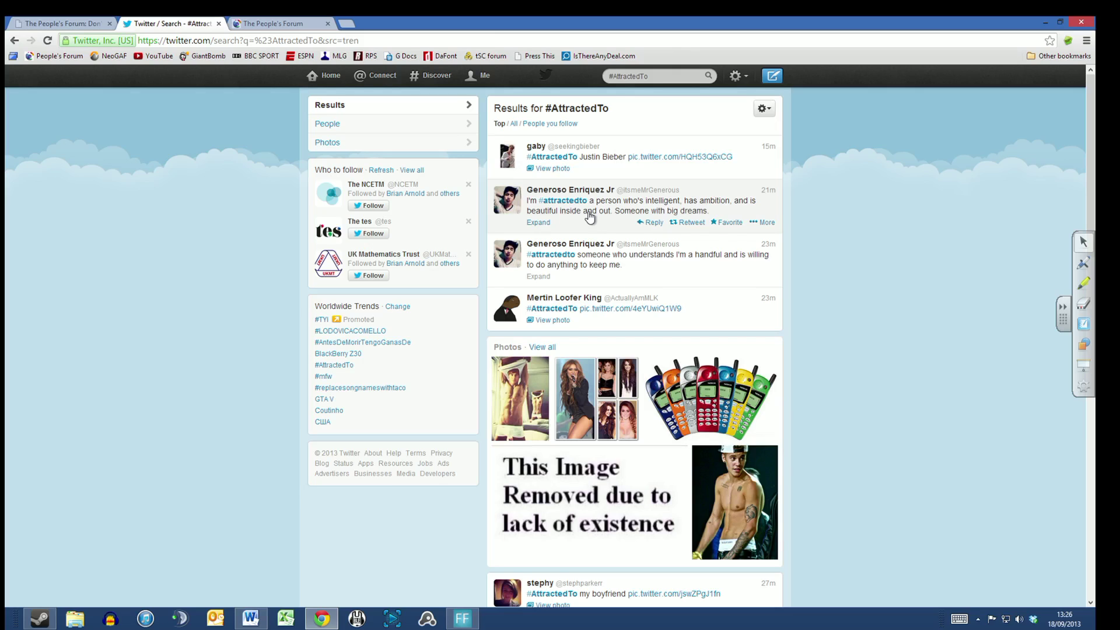
pyautogui.scroll(-7, 564, 313)
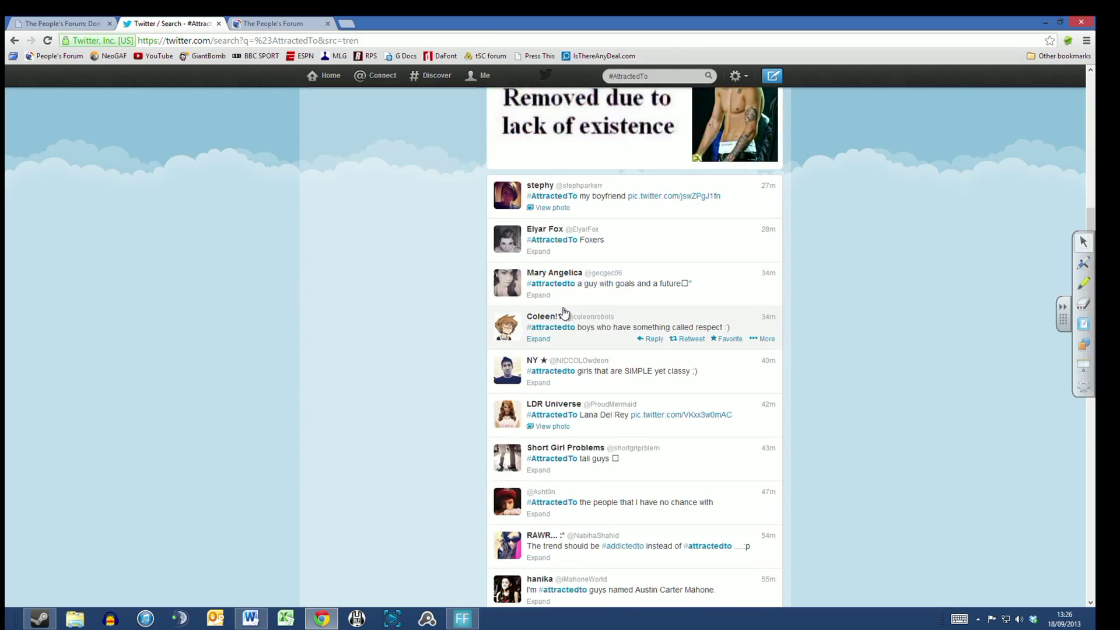
pyautogui.scroll(5, 564, 313)
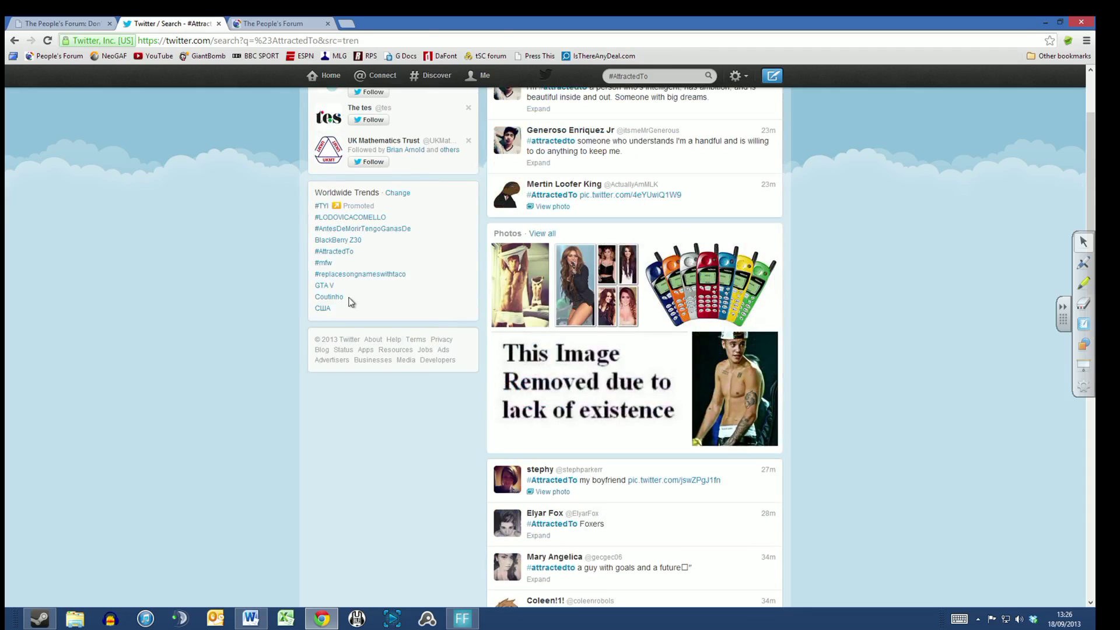
# Step: Highlight the GTA V and BlackBerry Z30 trend names, then go to the own profile page
pyautogui.moveTo(337, 286); pyautogui.dragTo(375, 299)
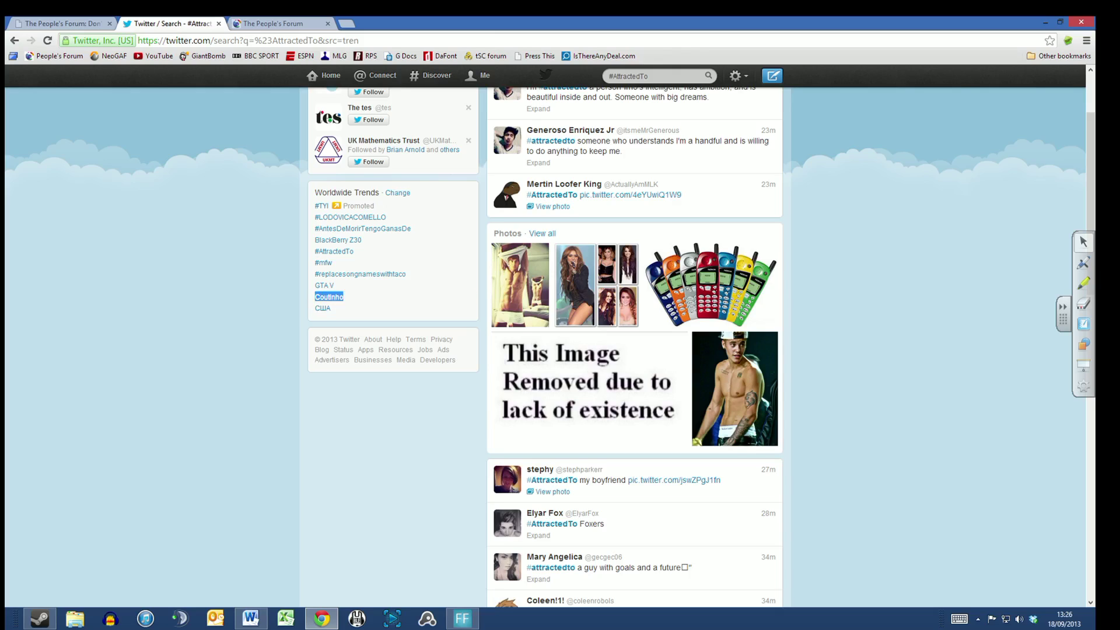
pyautogui.click(373, 264)
pyautogui.moveTo(371, 242); pyautogui.dragTo(314, 240)
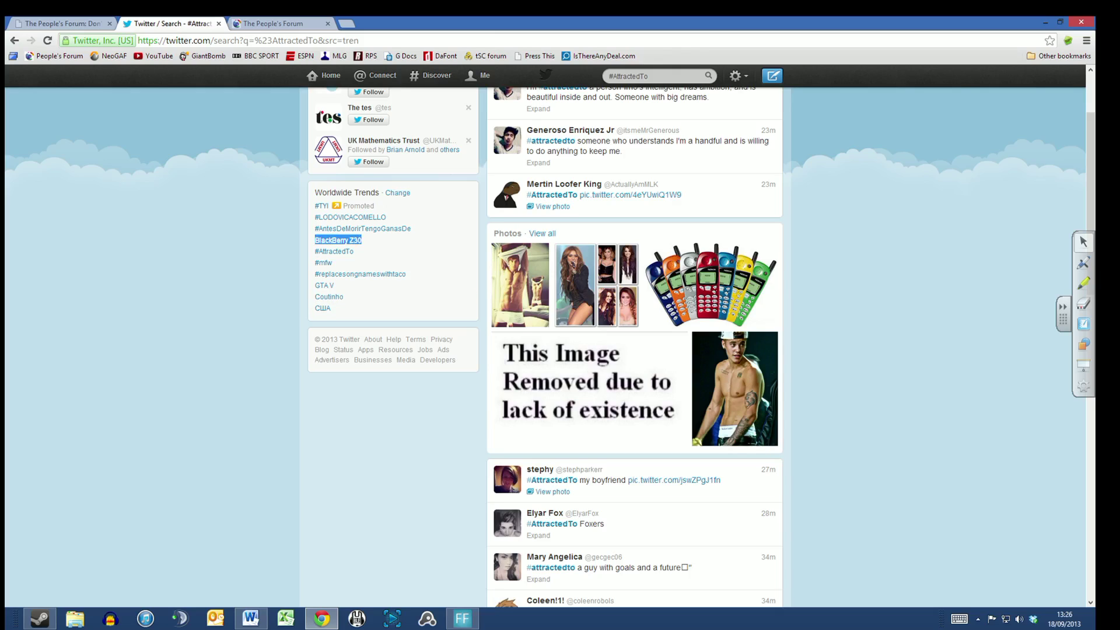
pyautogui.click(404, 246)
pyautogui.click(481, 77)
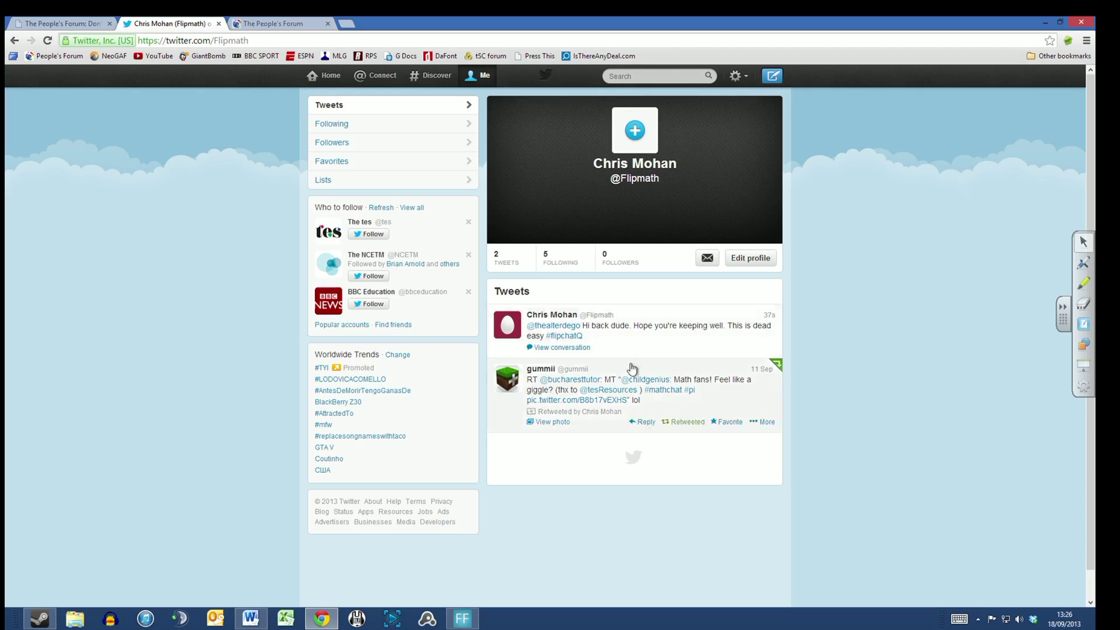
# Step: Open the 'Wife of Pi' comic photo from the retweet and zoom the page to 250%
pyautogui.click(587, 402)
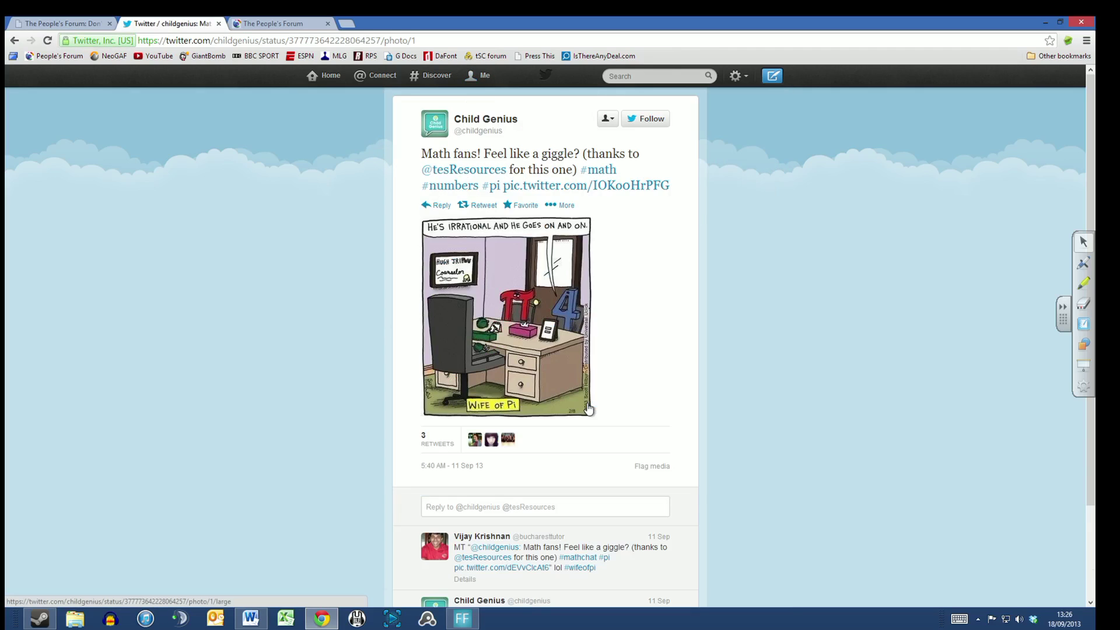
pyautogui.hotkey('ctrl', '+')
pyautogui.hotkey('ctrl', '+')
pyautogui.hotkey('ctrl', '+')
pyautogui.hotkey('ctrl', '+')
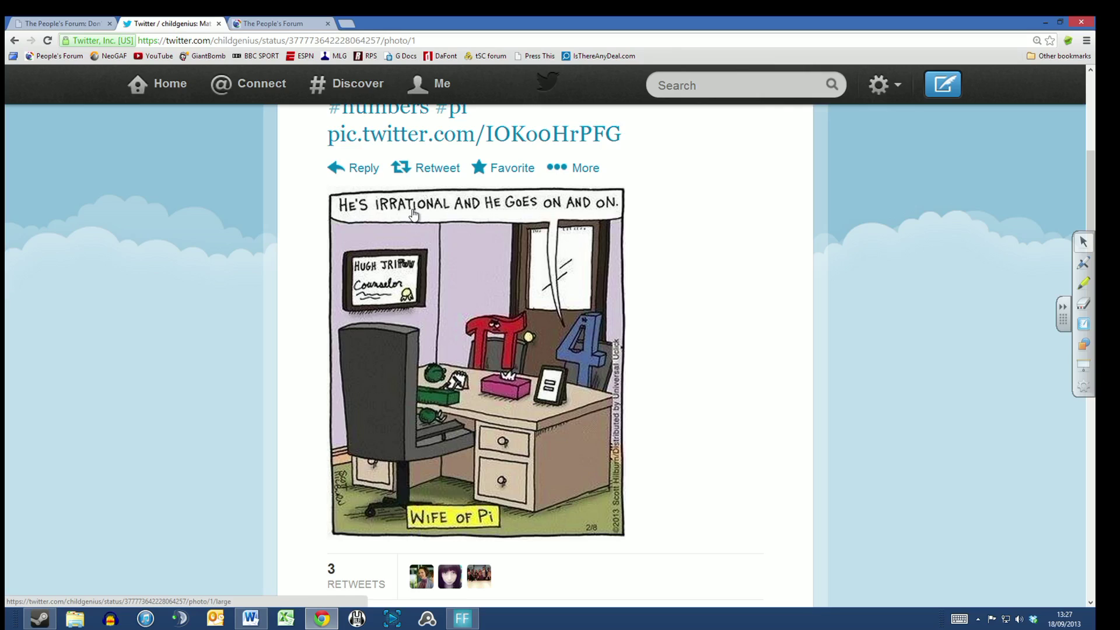
pyautogui.hotkey('ctrl', '+')
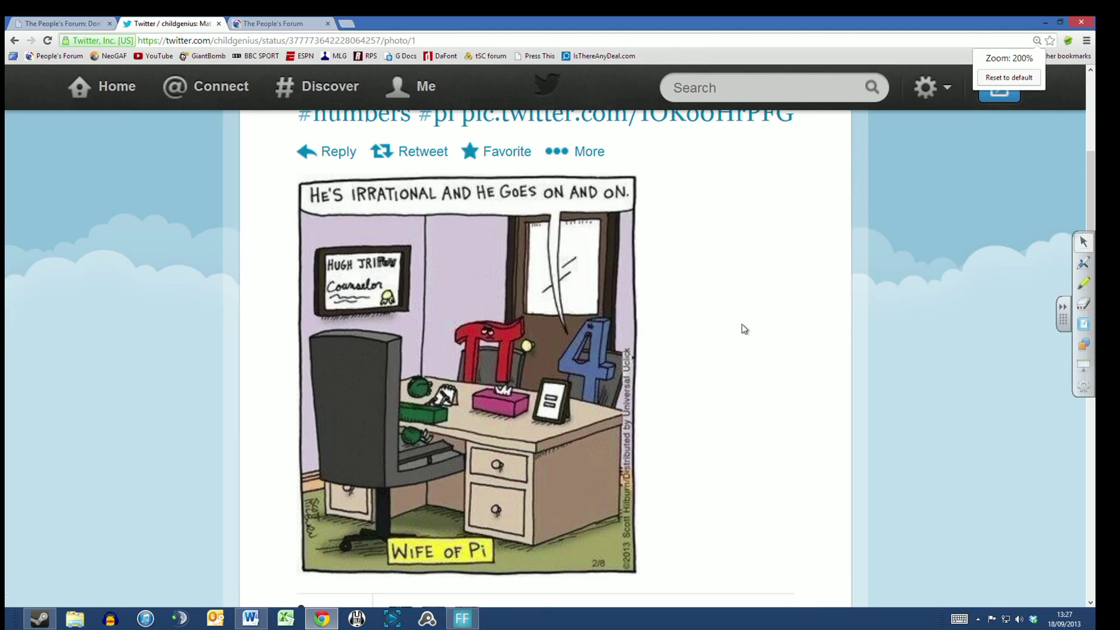
pyautogui.hotkey('ctrl', '+')
pyautogui.scroll(-2, 744, 330)
pyautogui.scroll(1, 744, 330)
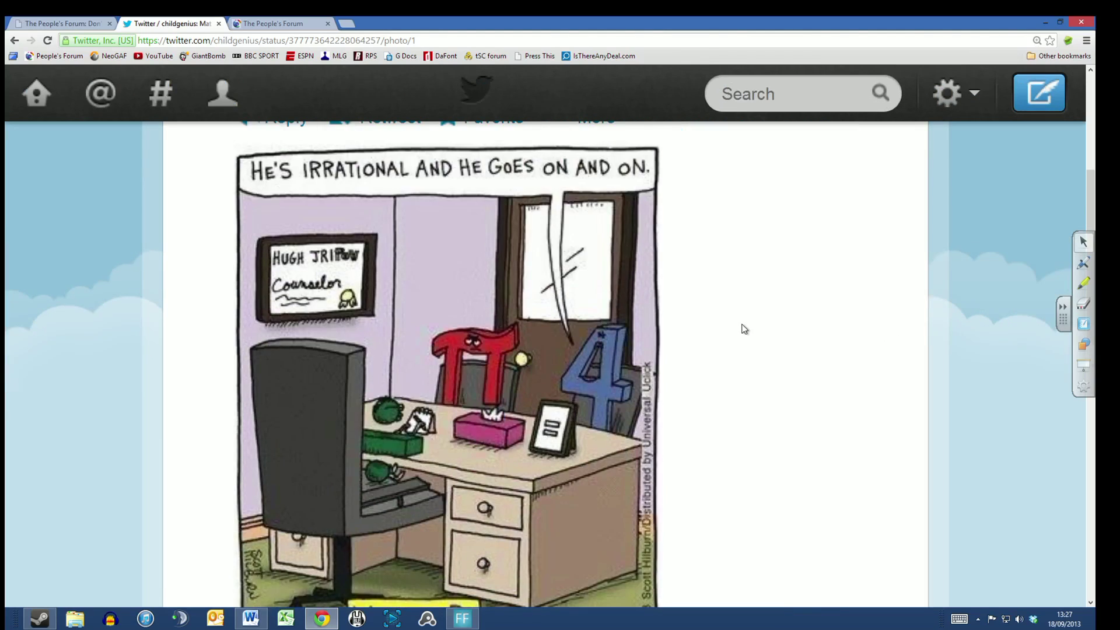